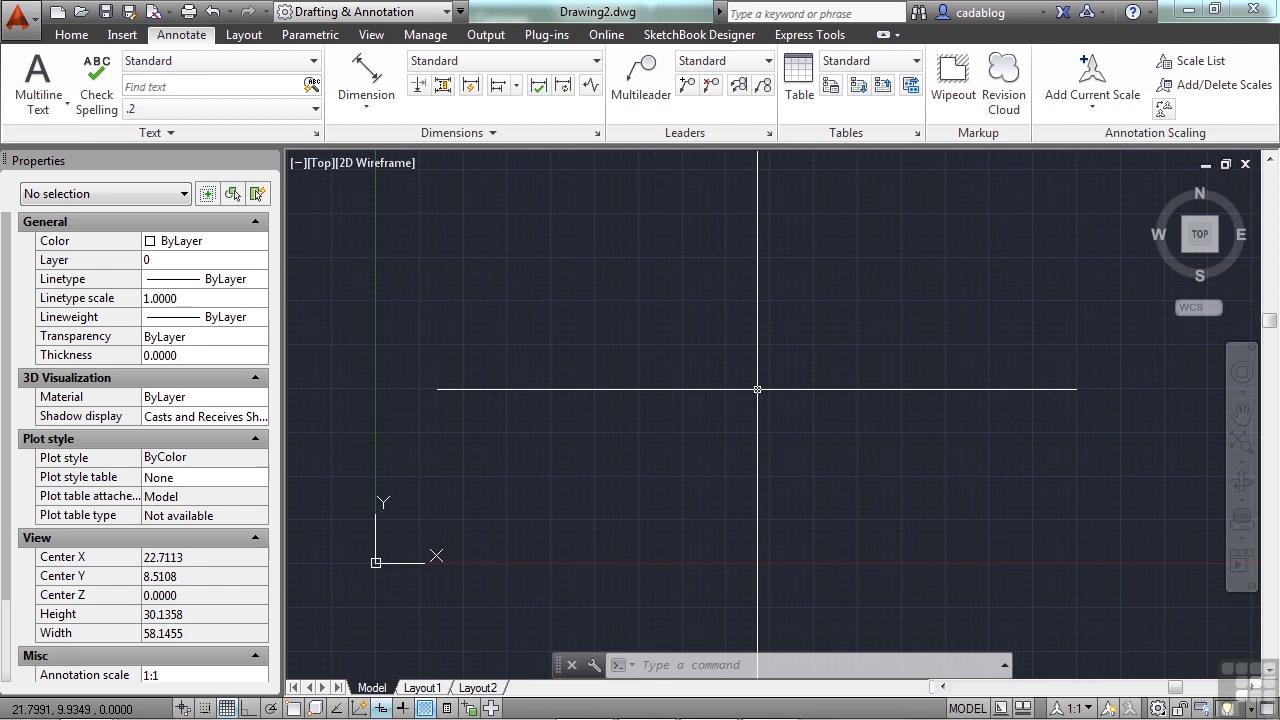
Step: Open the drawing file Dimension Example.dwg
{"action": "type", "text": "open"}
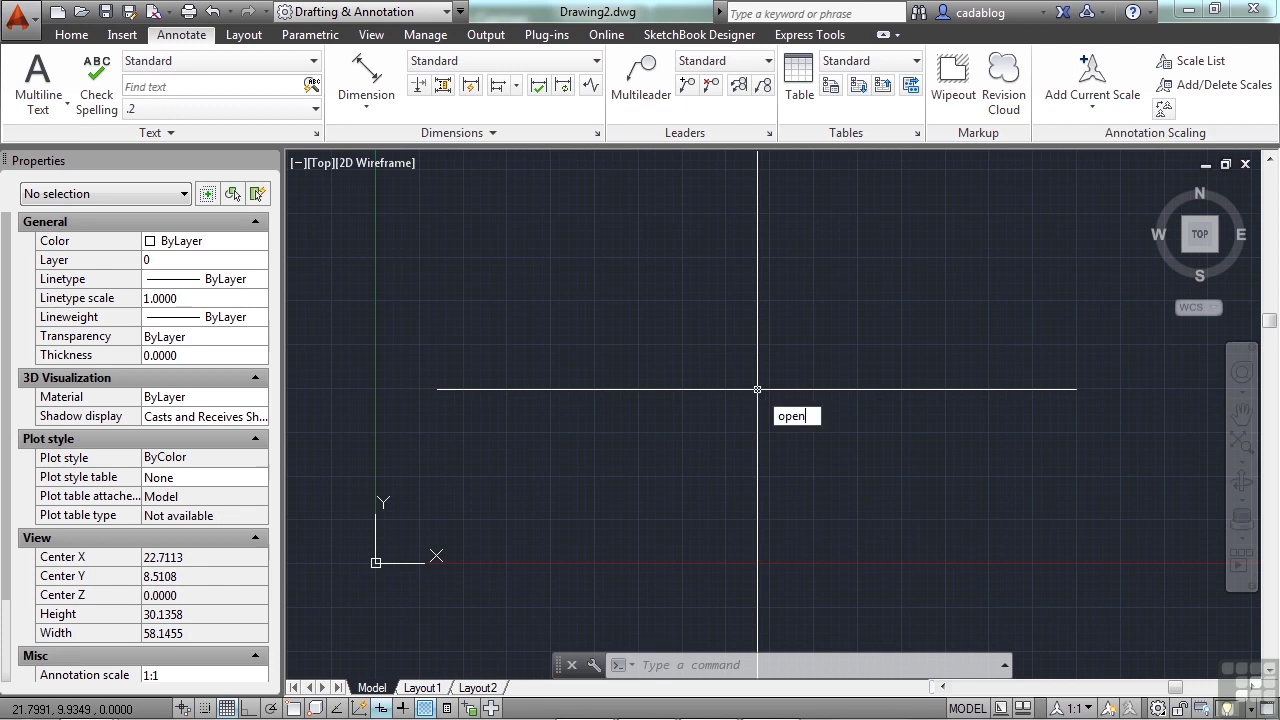
{"action": "key", "text": "Return"}
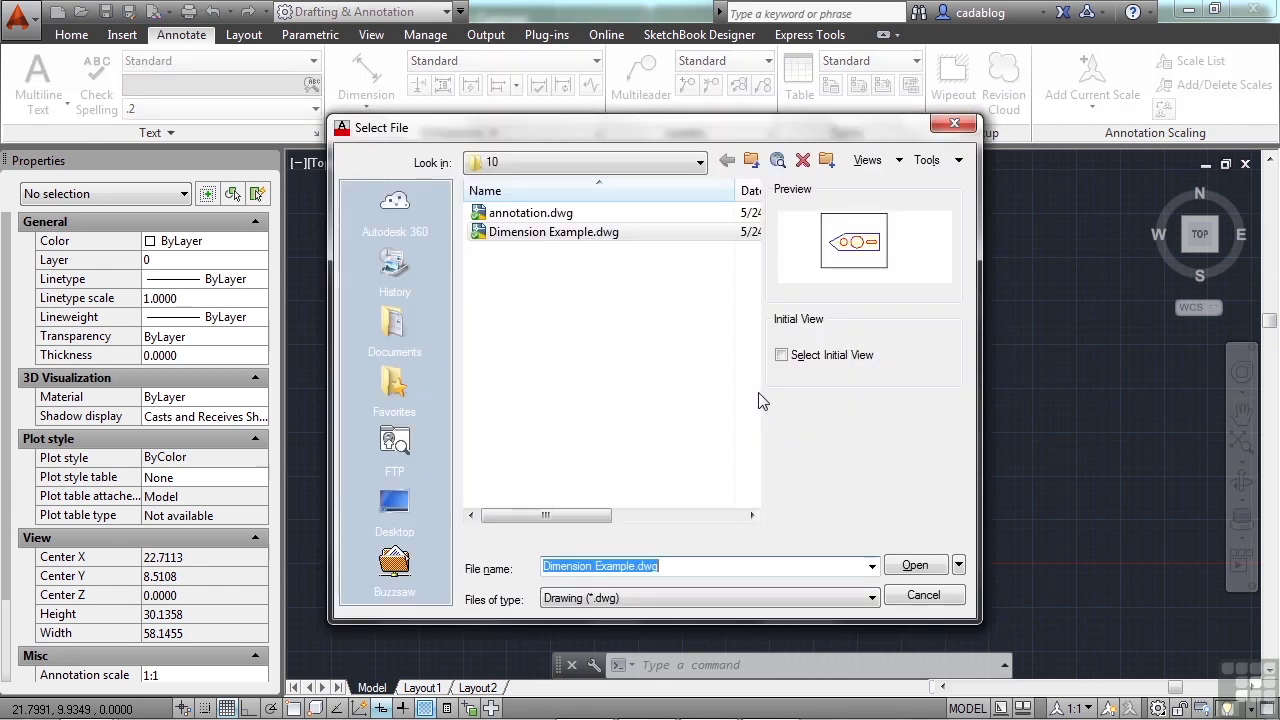
{"action": "left_click", "coordinate": [588, 234]}
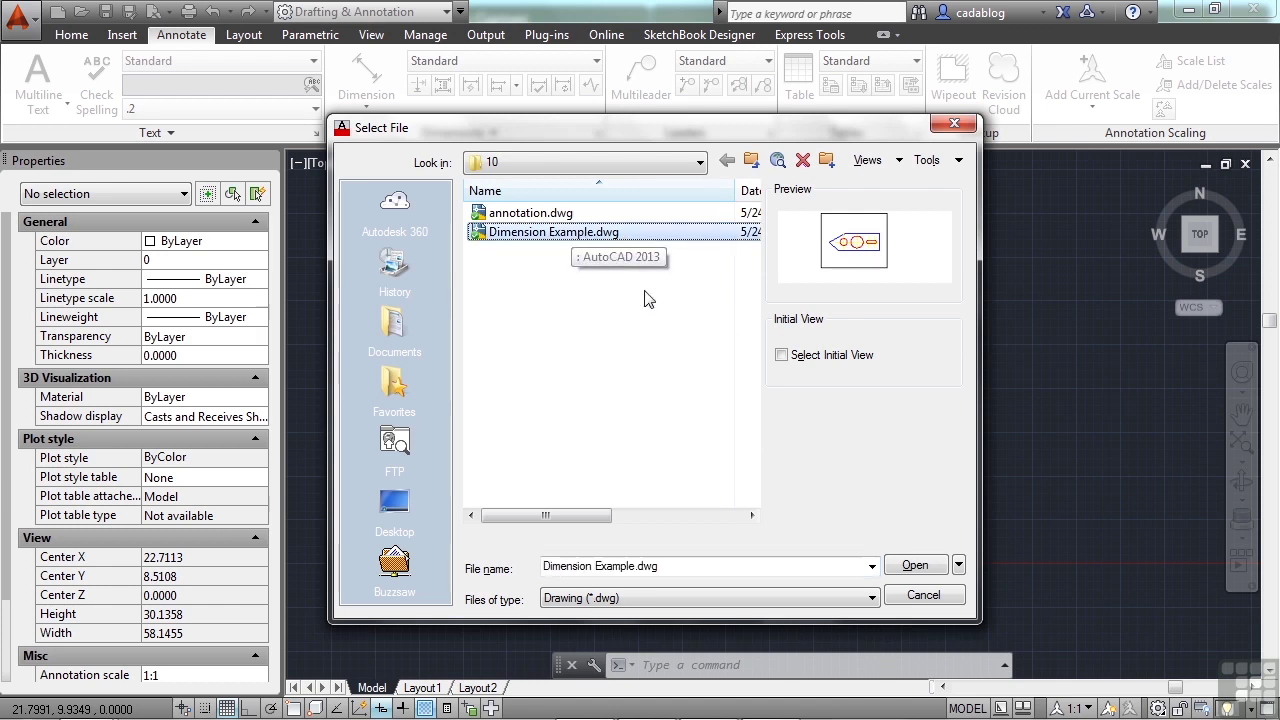
{"action": "left_click", "coordinate": [912, 567]}
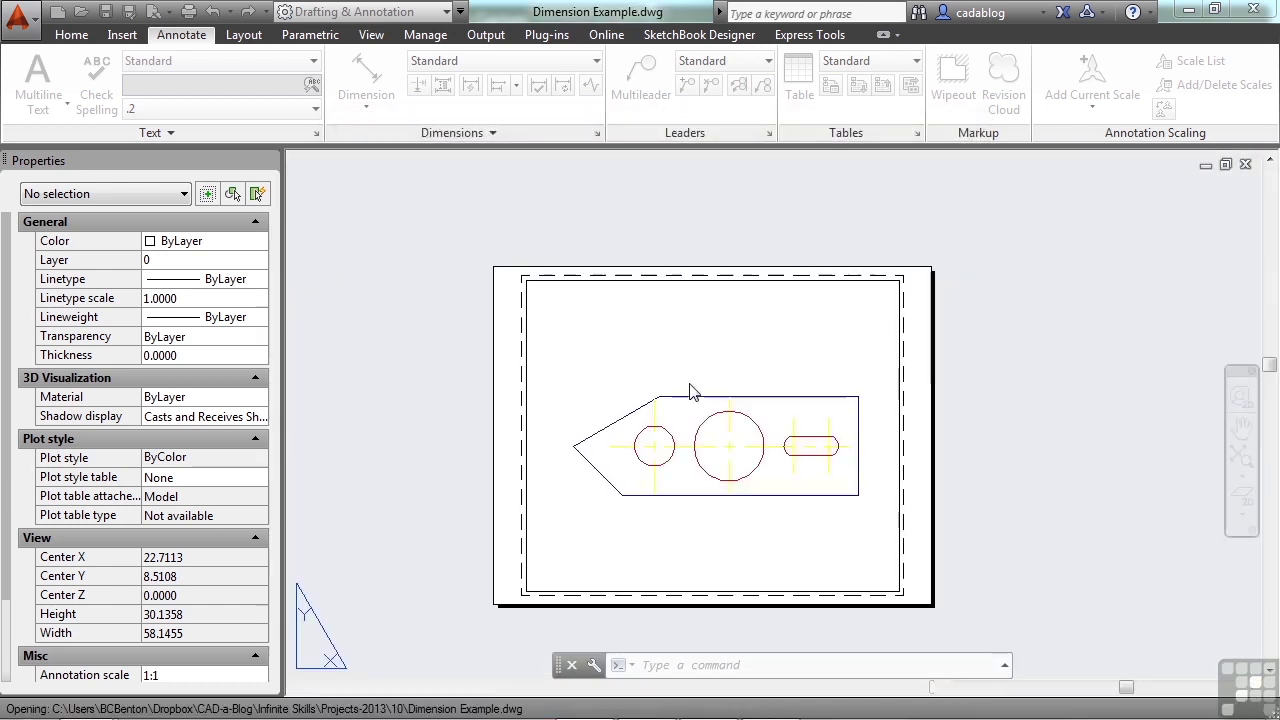
Step: Check the current value of the DIMASSOC system variable without changing it
{"action": "type", "text": "d"}
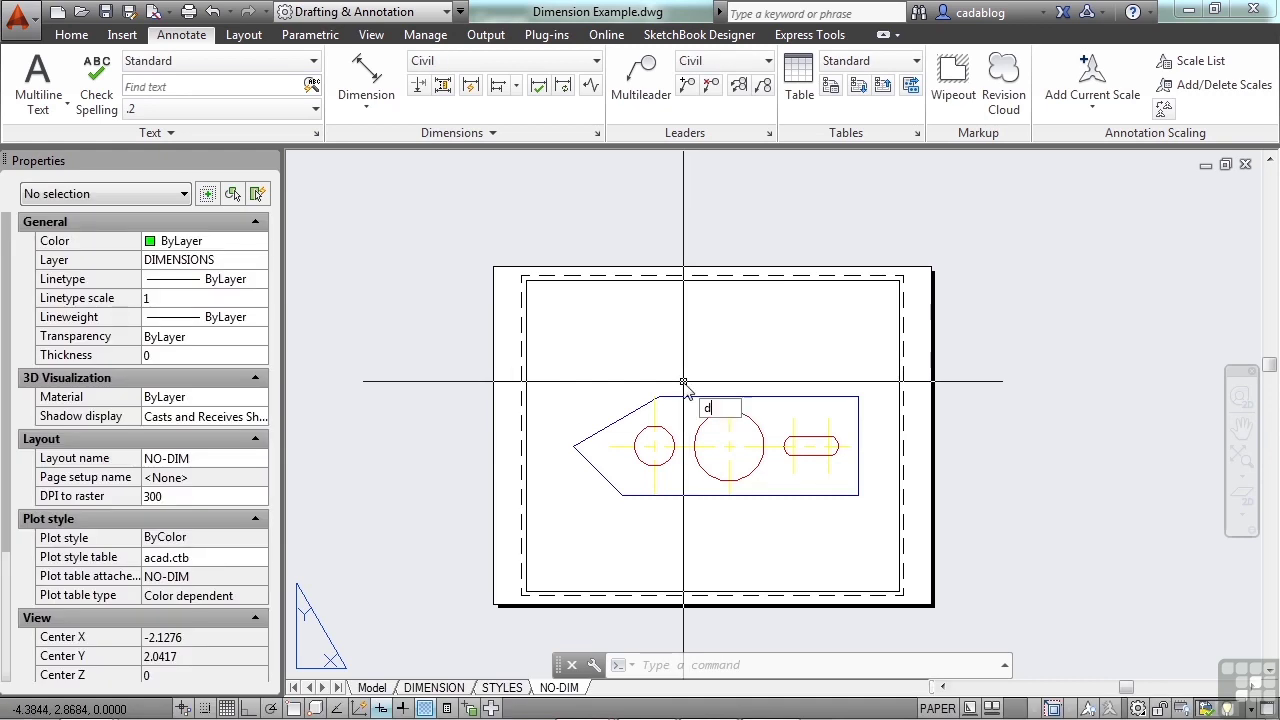
{"action": "type", "text": "imass"}
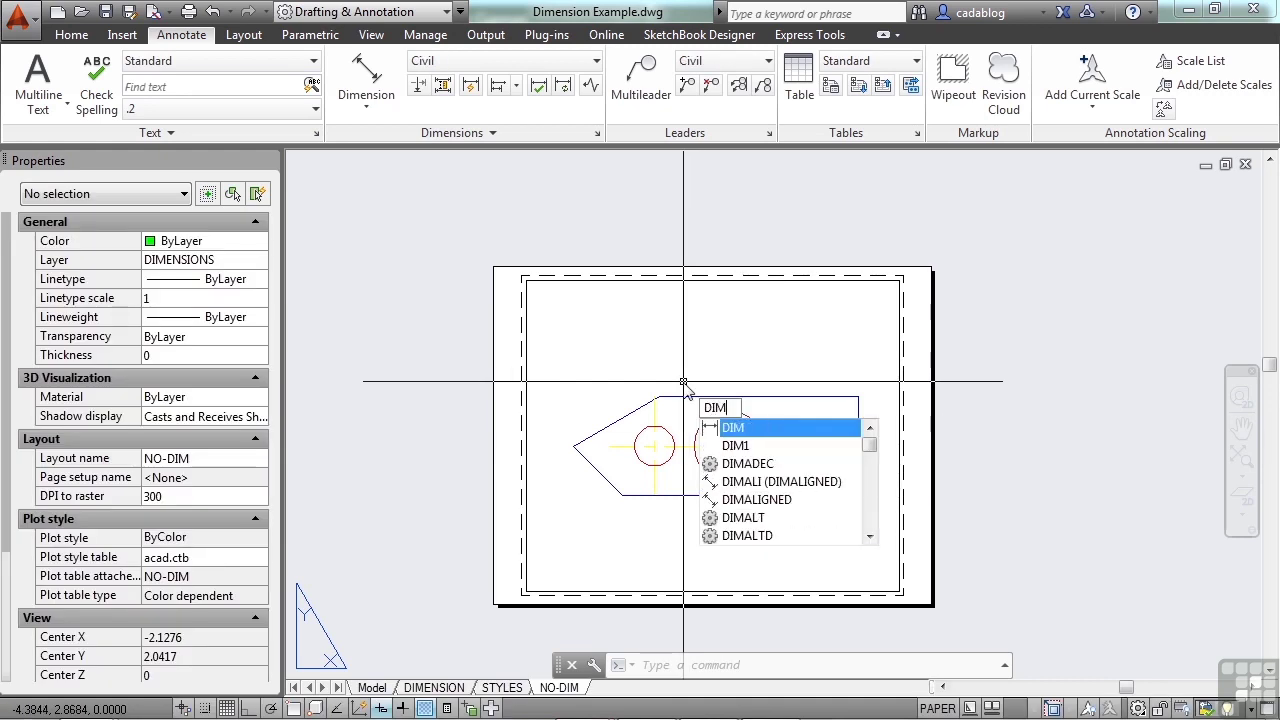
{"action": "type", "text": "oc"}
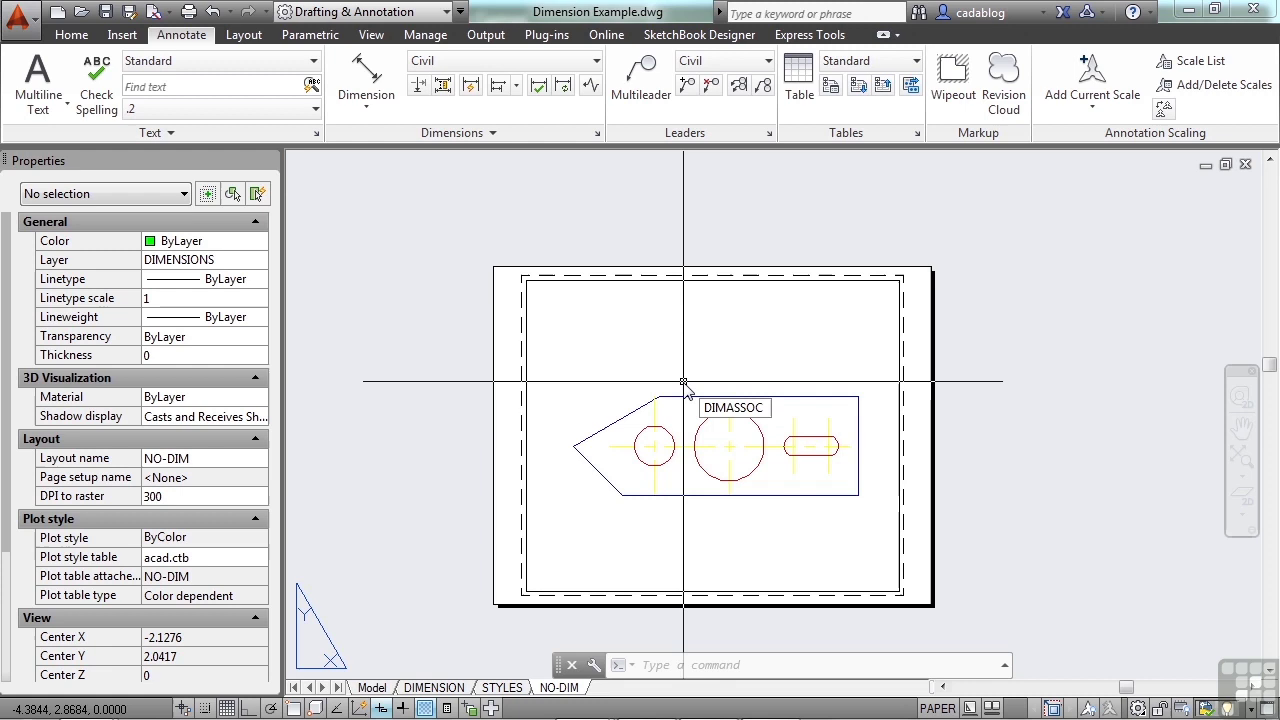
{"action": "key", "text": "Return"}
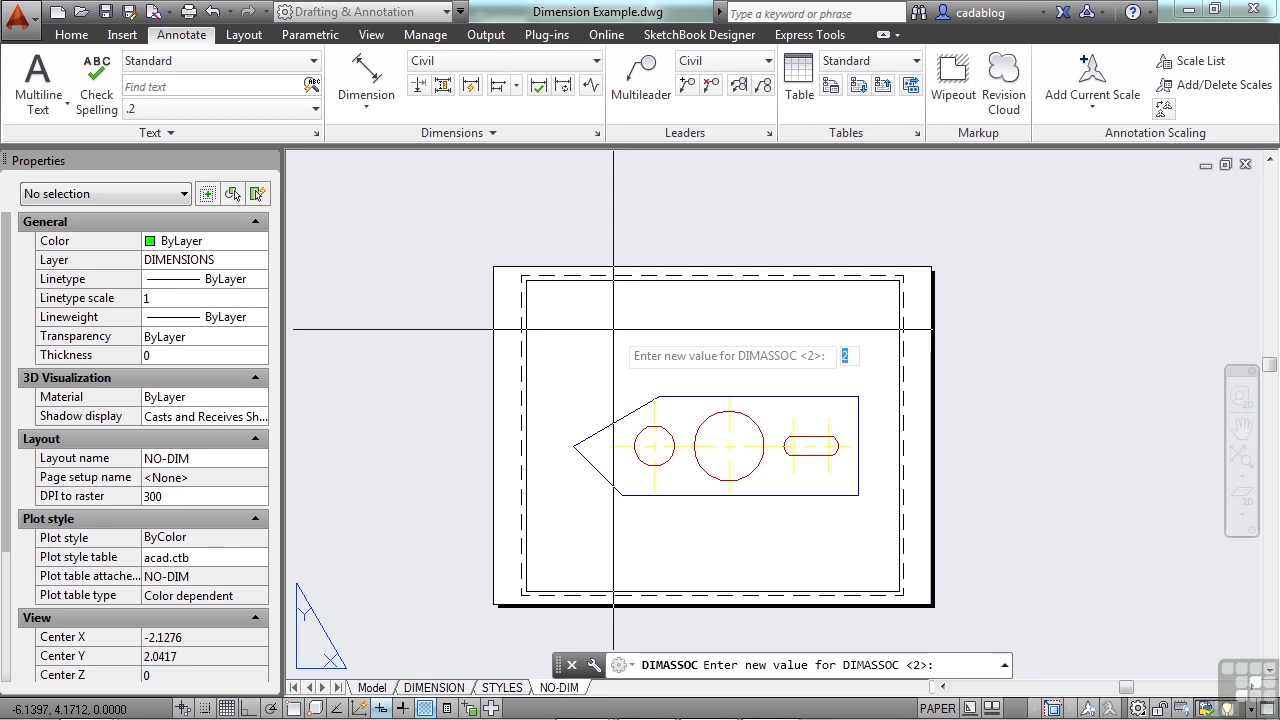
{"action": "key", "text": "Escape"}
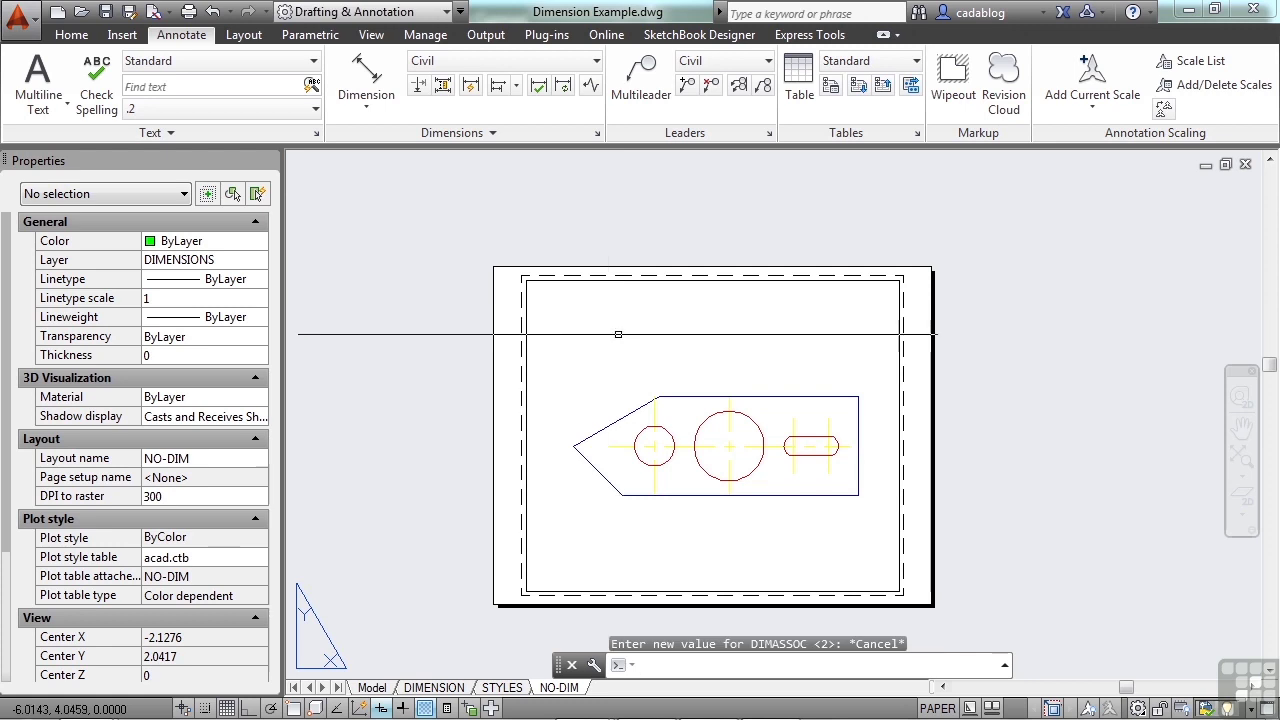
Step: Switch to the DIMENSION layout showing the dimensioned part
{"action": "middle_click_drag", "start_coordinate": [608, 372], "coordinate": [613, 324]}
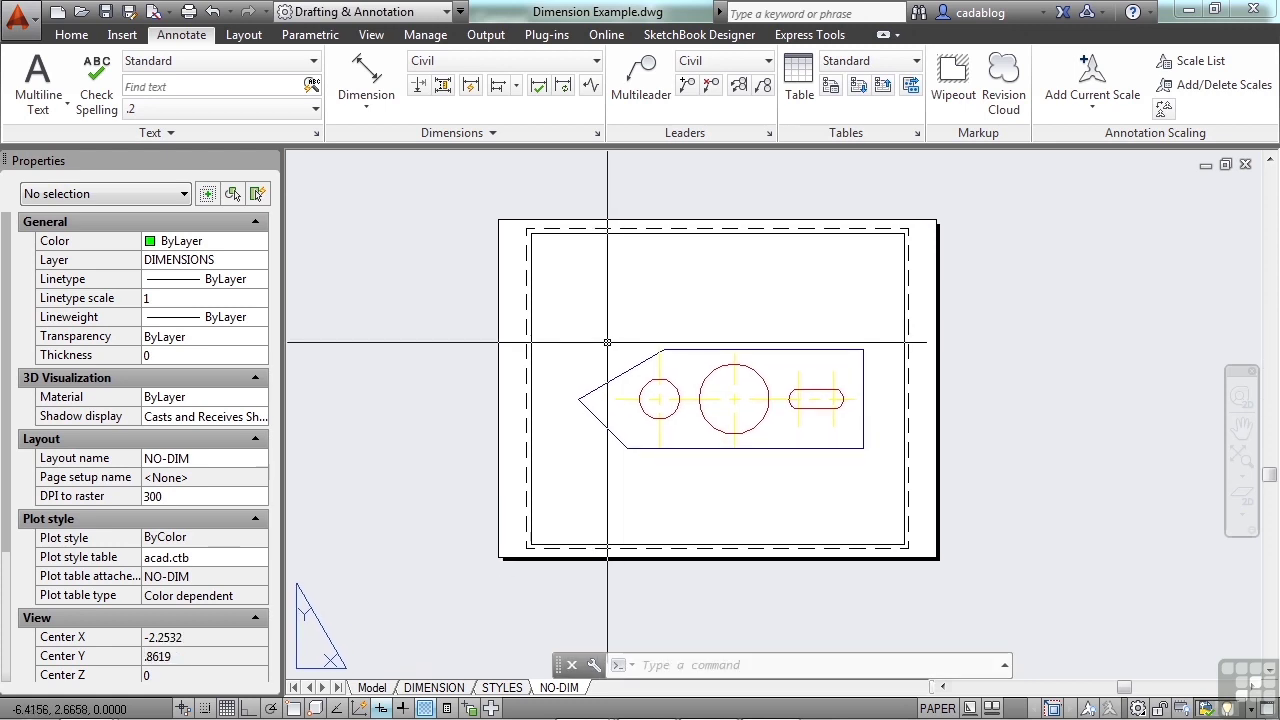
{"action": "left_click", "coordinate": [434, 687]}
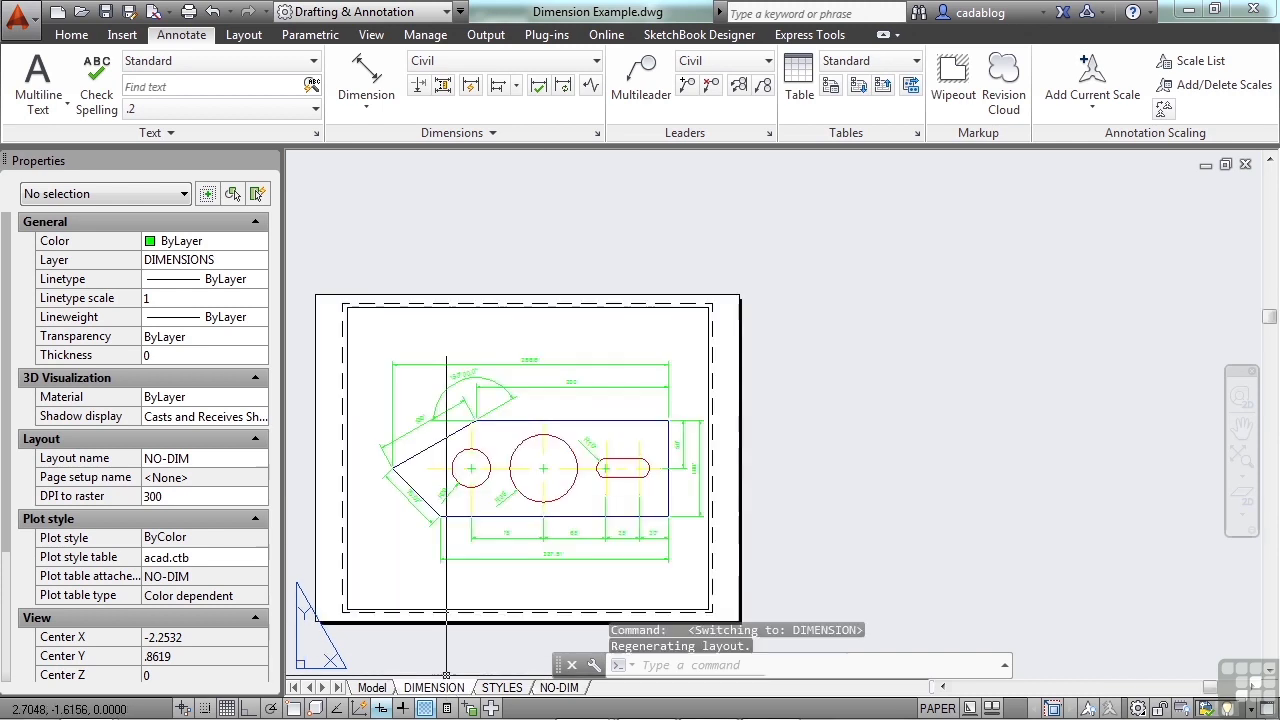
{"action": "scroll", "coordinate": [640, 412], "scroll_direction": "up", "scroll_amount": 4}
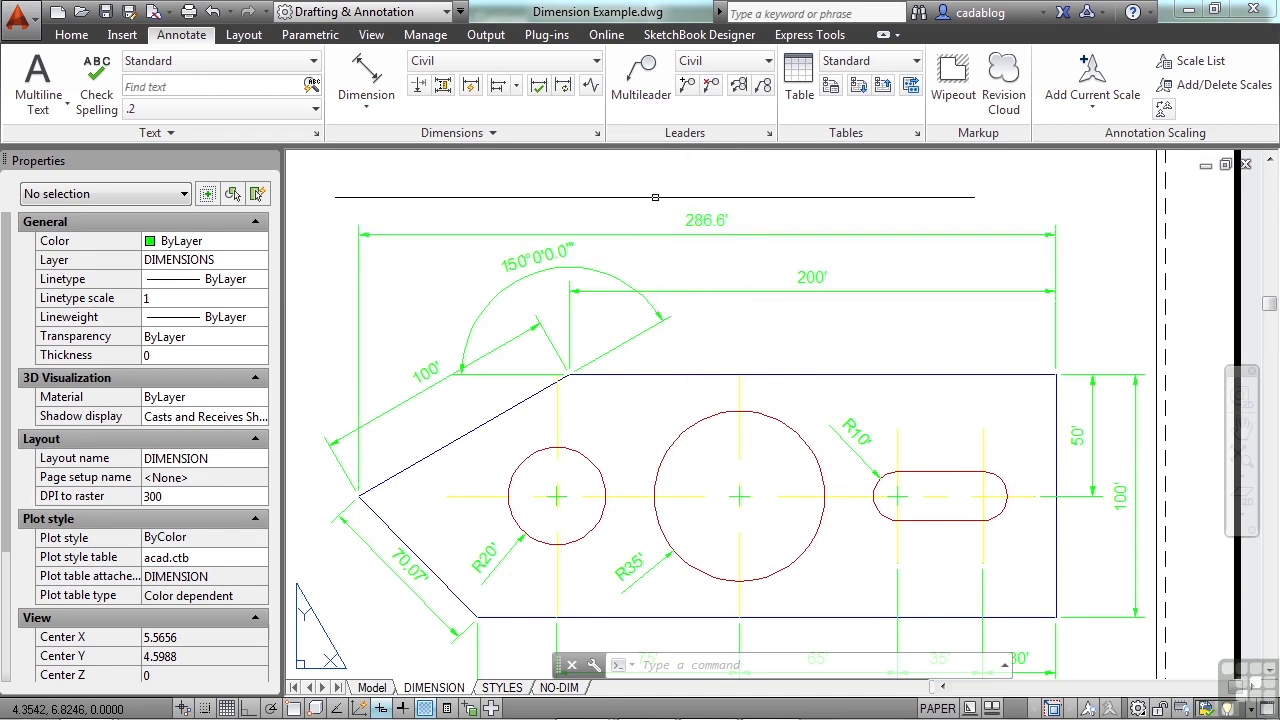
Step: Modify the Civil dimension style, setting its primary units measurement scale factor to 5
{"action": "left_click", "coordinate": [598, 133]}
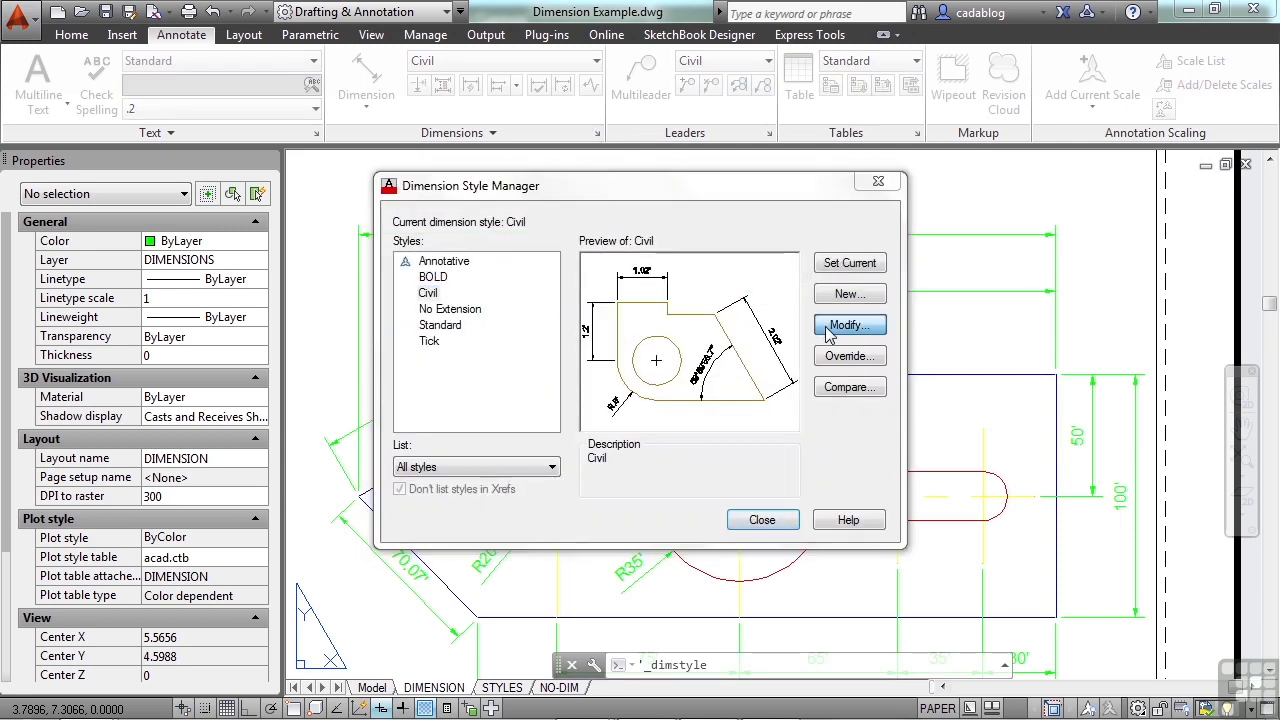
{"action": "left_click", "coordinate": [818, 332]}
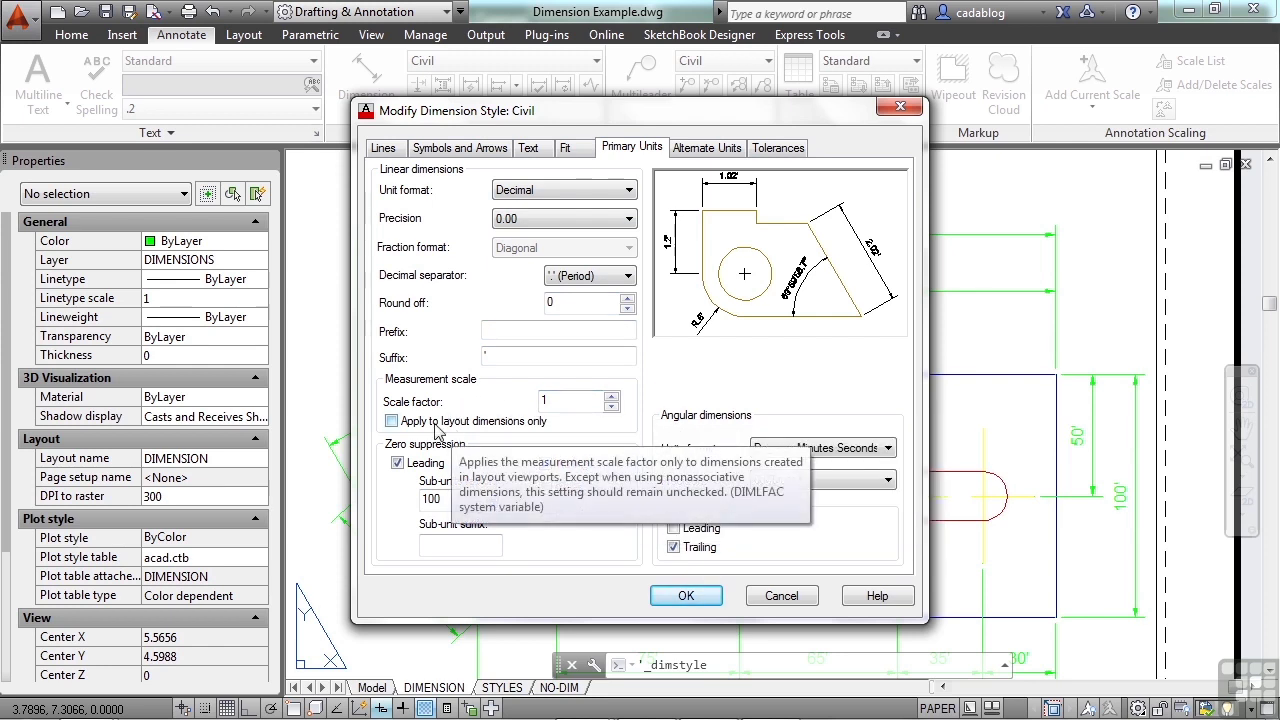
{"action": "left_click", "coordinate": [552, 400]}
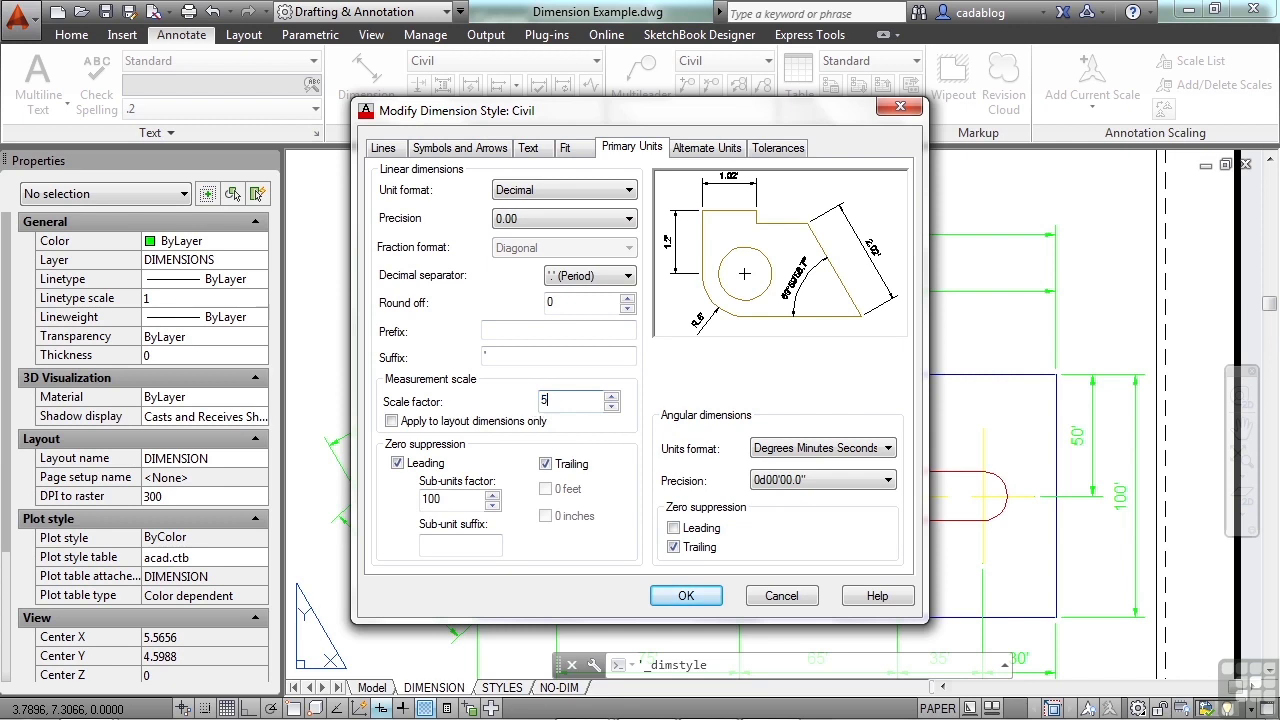
{"action": "type", "text": "5"}
{"action": "left_click", "coordinate": [686, 596]}
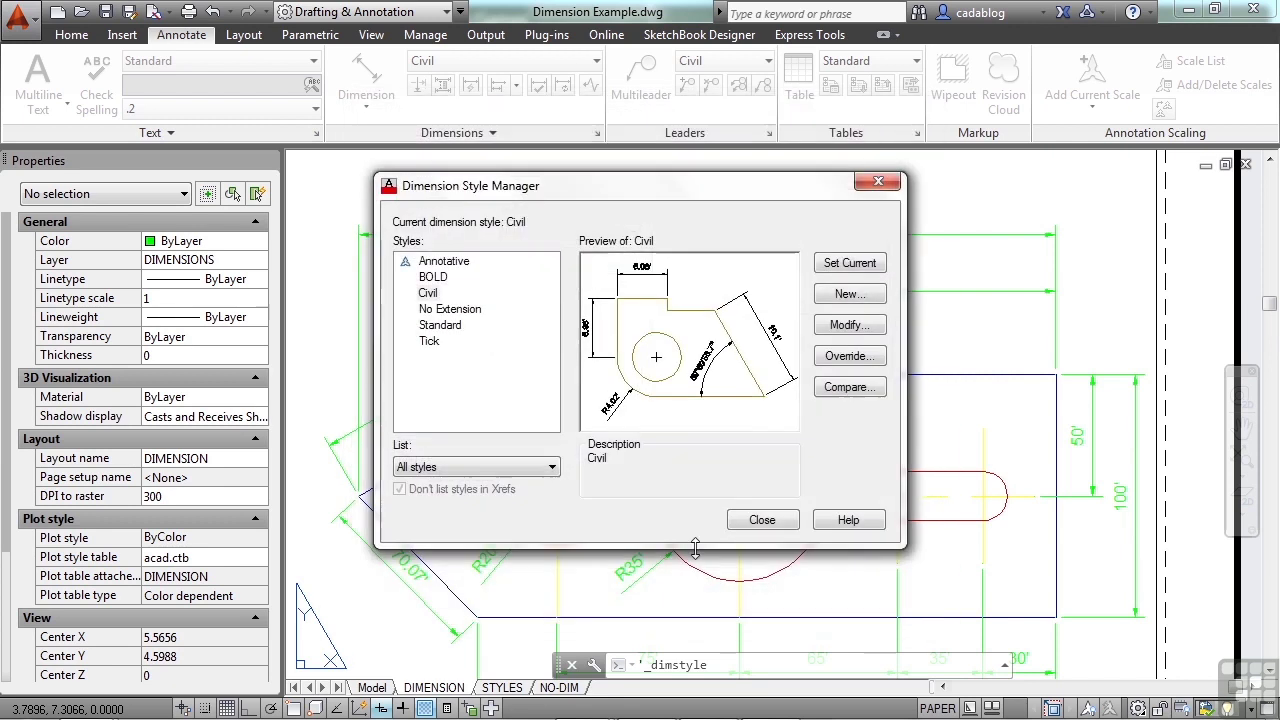
{"action": "left_click", "coordinate": [763, 520]}
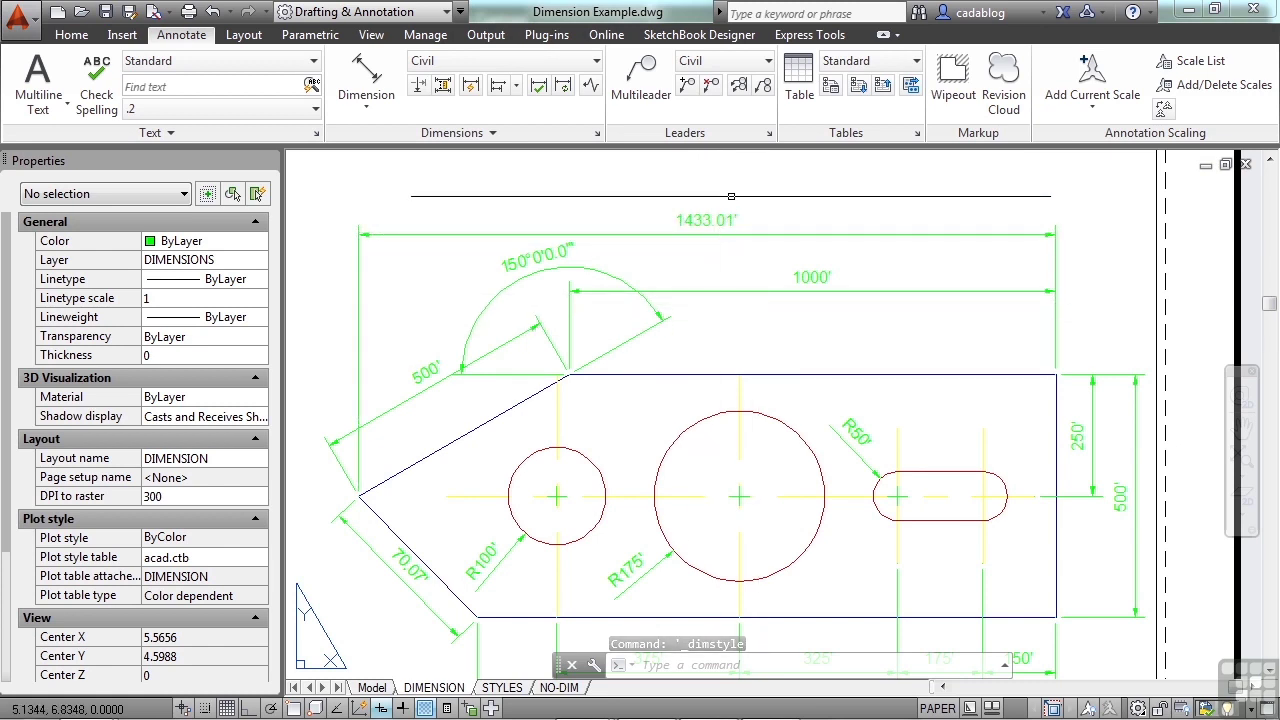
Step: Change the Civil dimension style's measurement scale factor to 1/5
{"action": "left_click", "coordinate": [597, 135]}
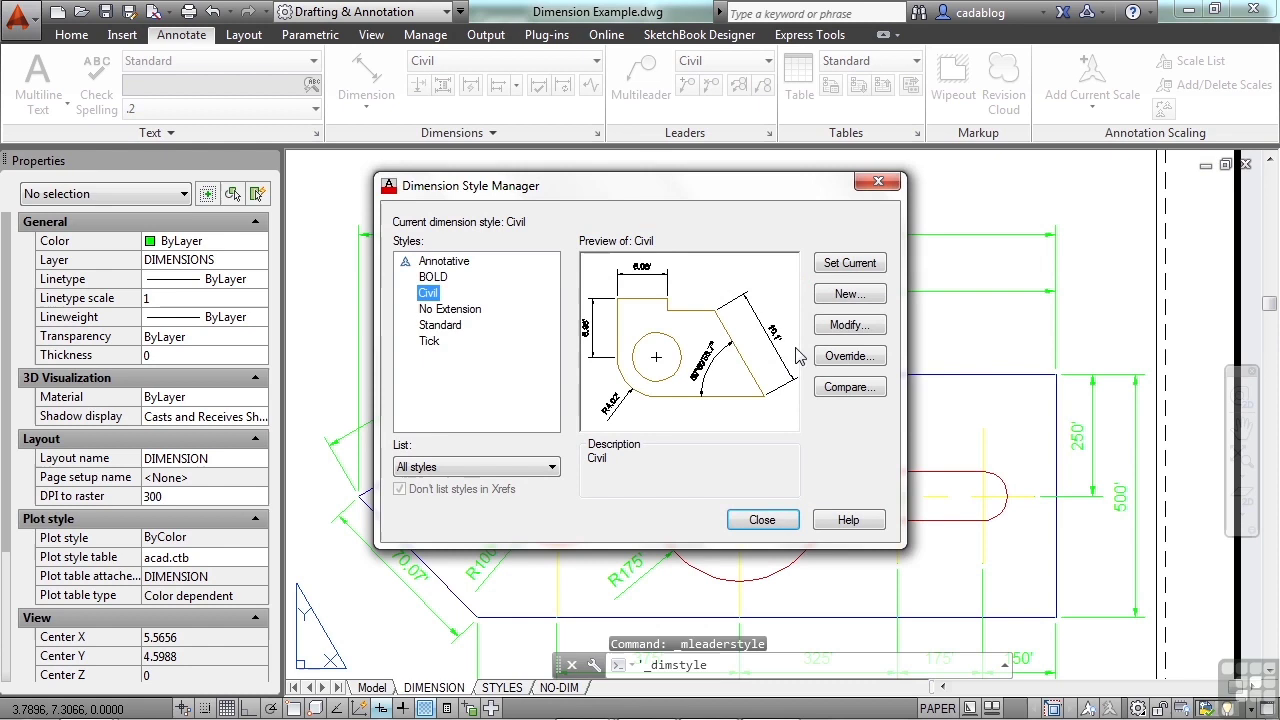
{"action": "left_click", "coordinate": [846, 325]}
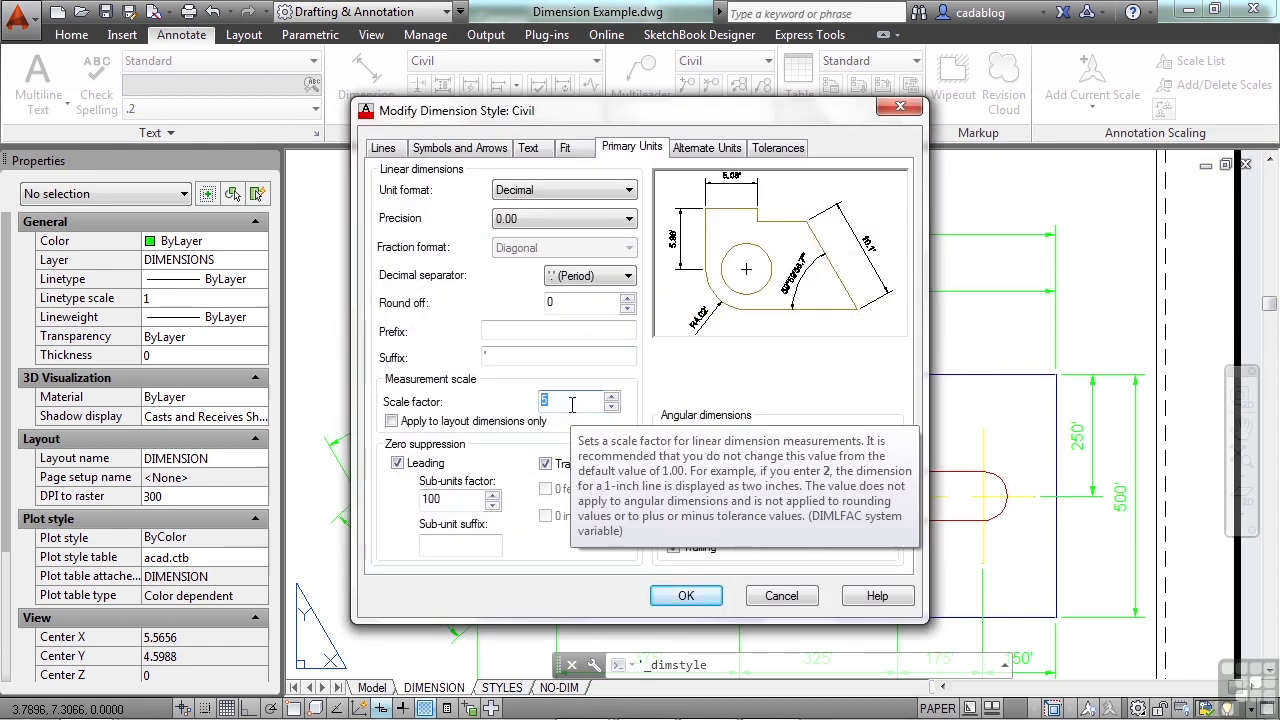
{"action": "type", "text": "1/"}
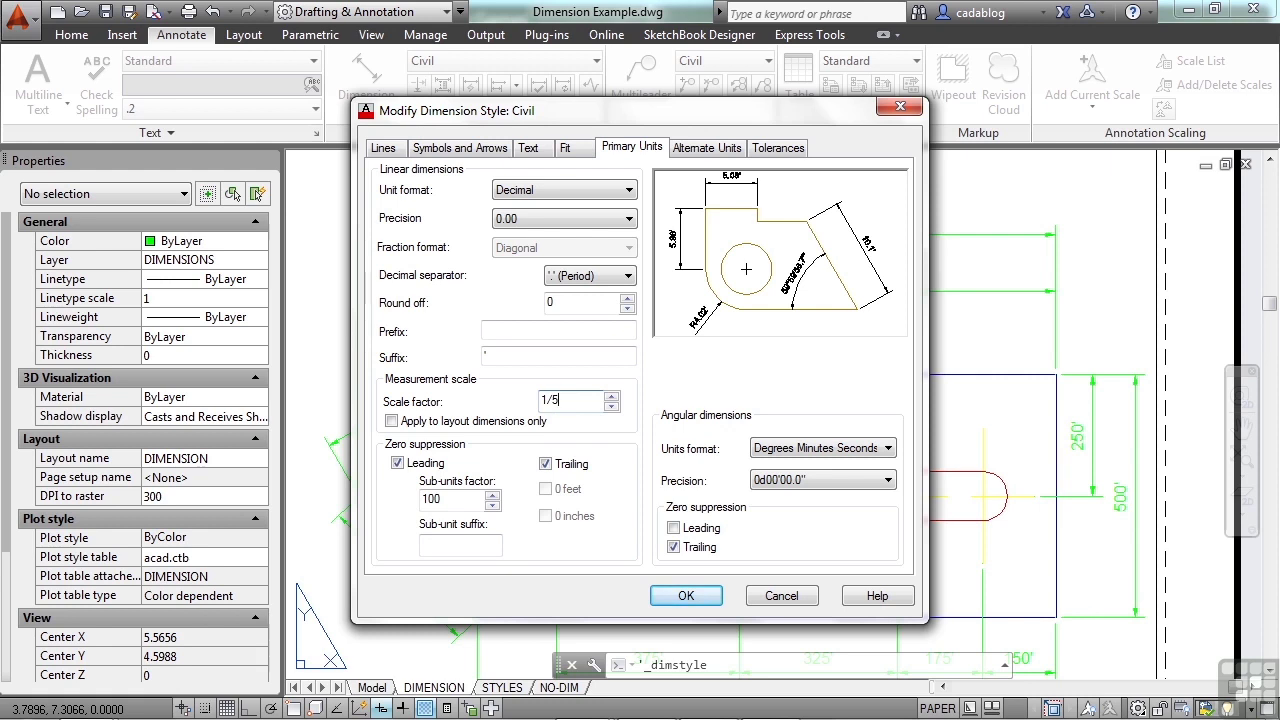
{"action": "left_click", "coordinate": [686, 595]}
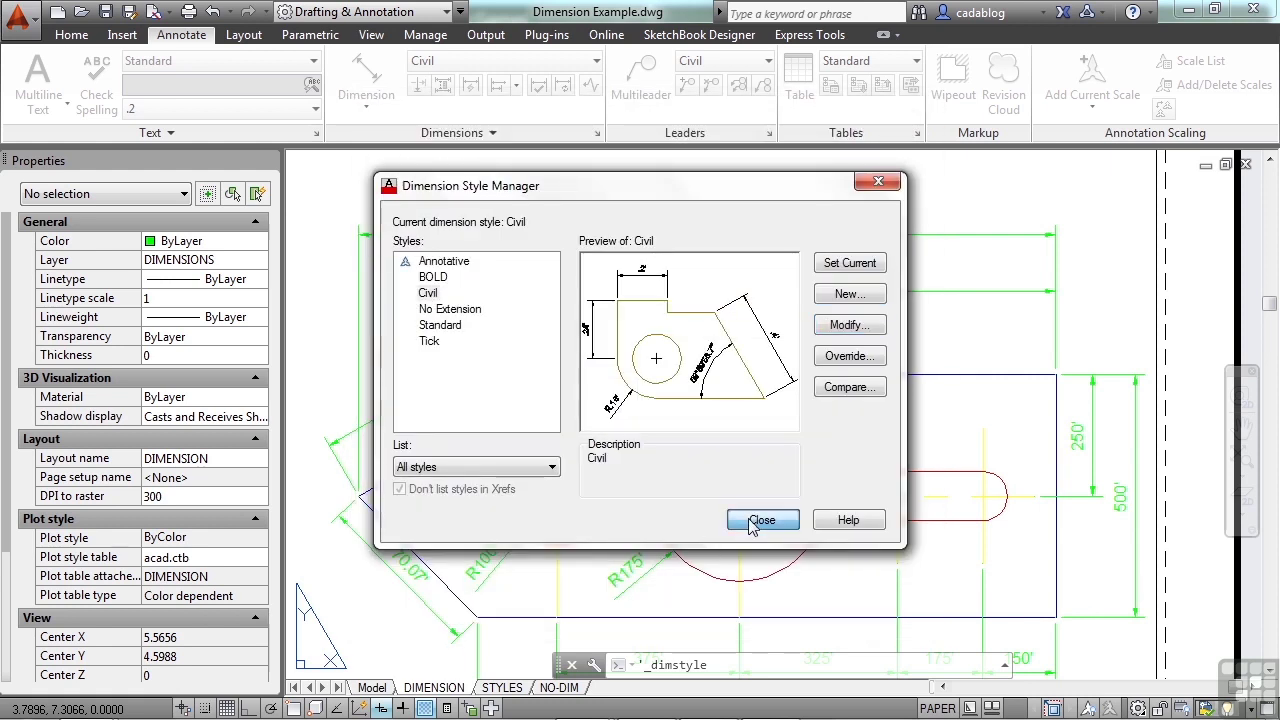
{"action": "left_click", "coordinate": [677, 520]}
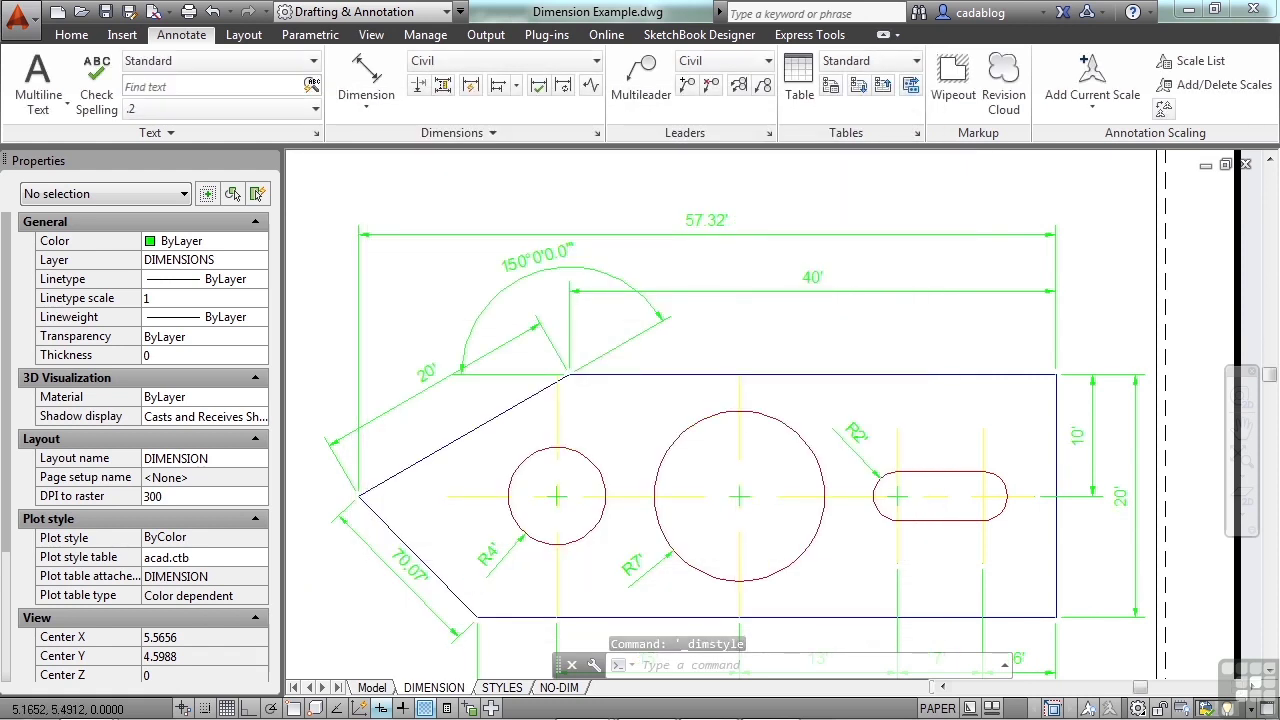
Step: Restore the Civil dimension style's measurement scale factor to 1
{"action": "scroll", "coordinate": [734, 327], "scroll_direction": "down", "scroll_amount": 3}
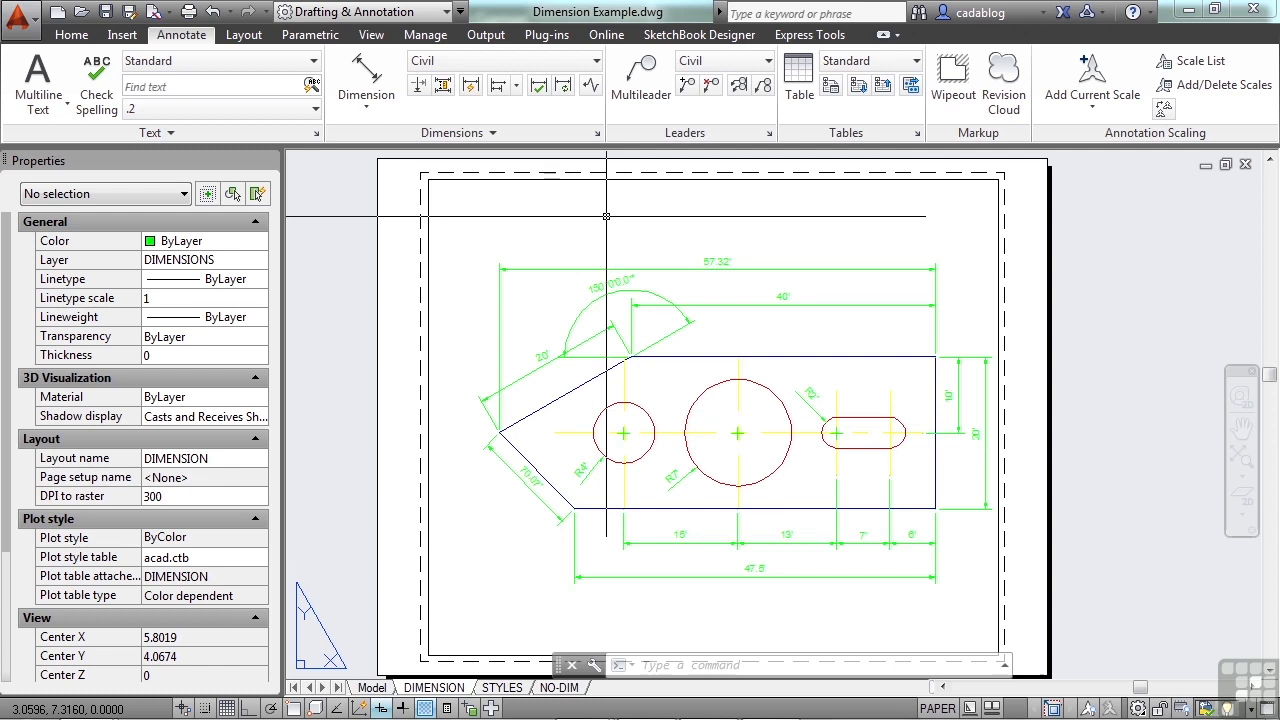
{"action": "left_click", "coordinate": [598, 133]}
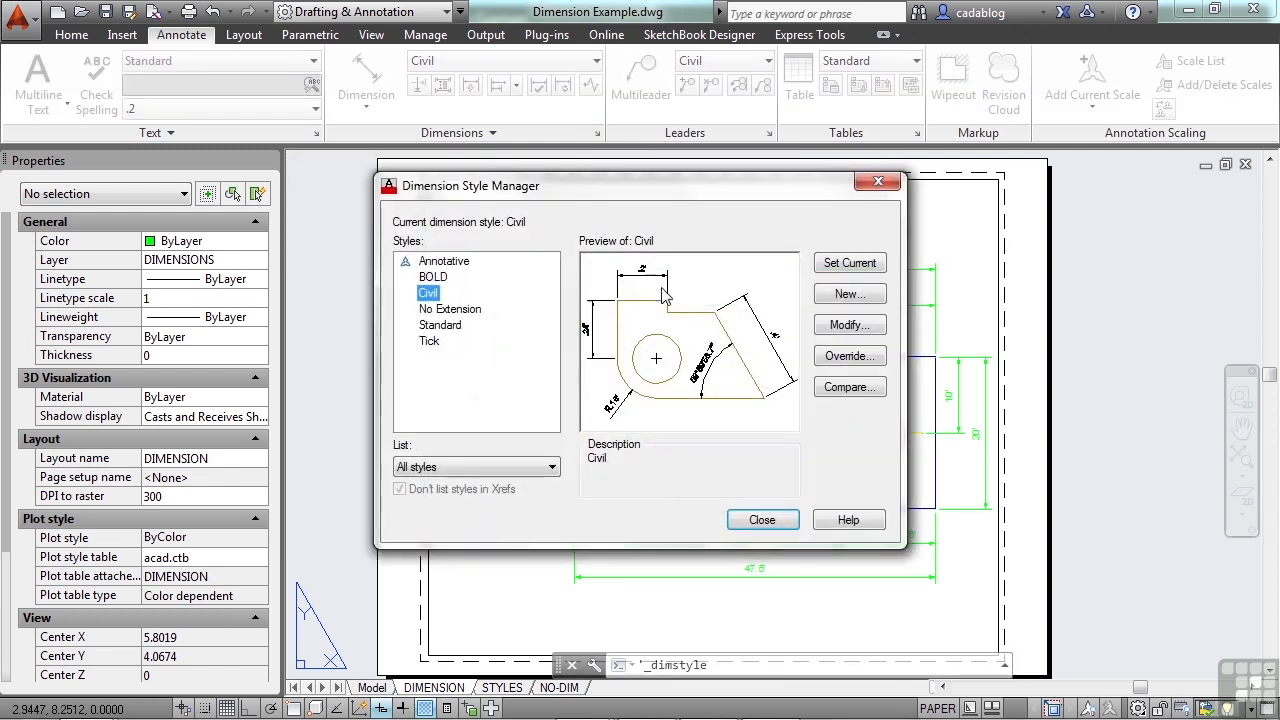
{"action": "left_click", "coordinate": [853, 329]}
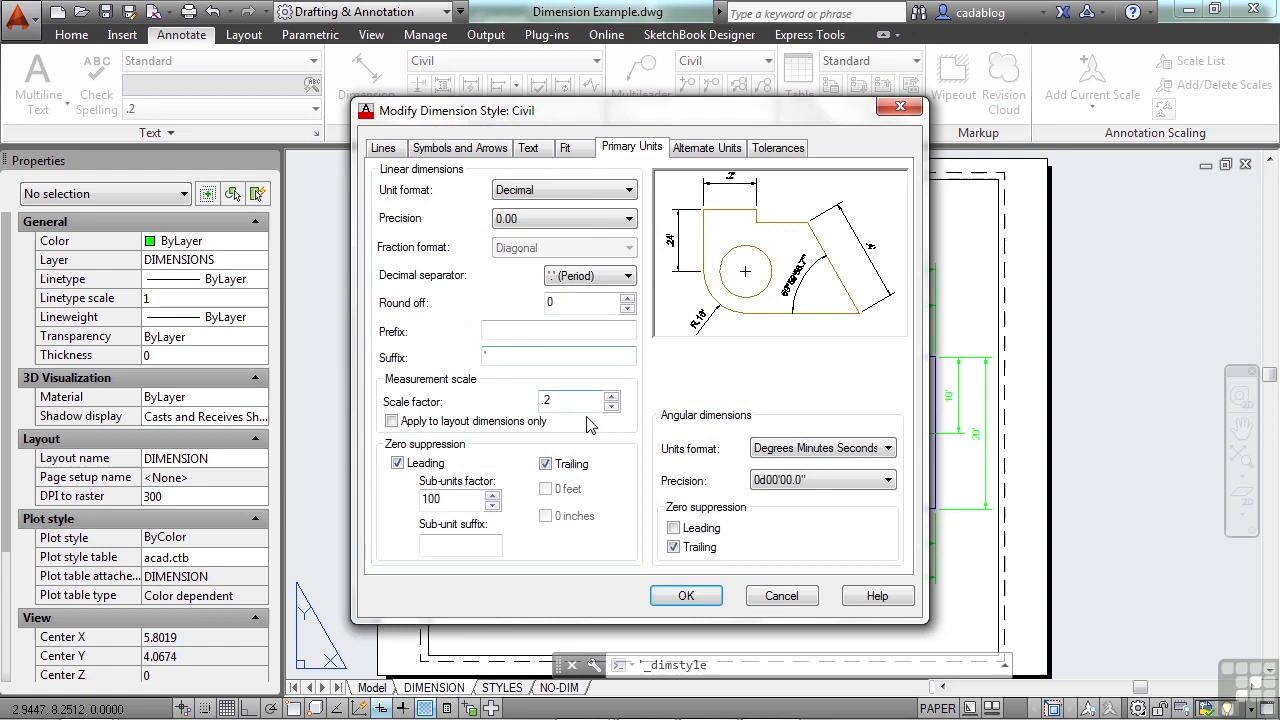
{"action": "double_click", "coordinate": [572, 400]}
{"action": "type", "text": "1"}
{"action": "left_click", "coordinate": [666, 597]}
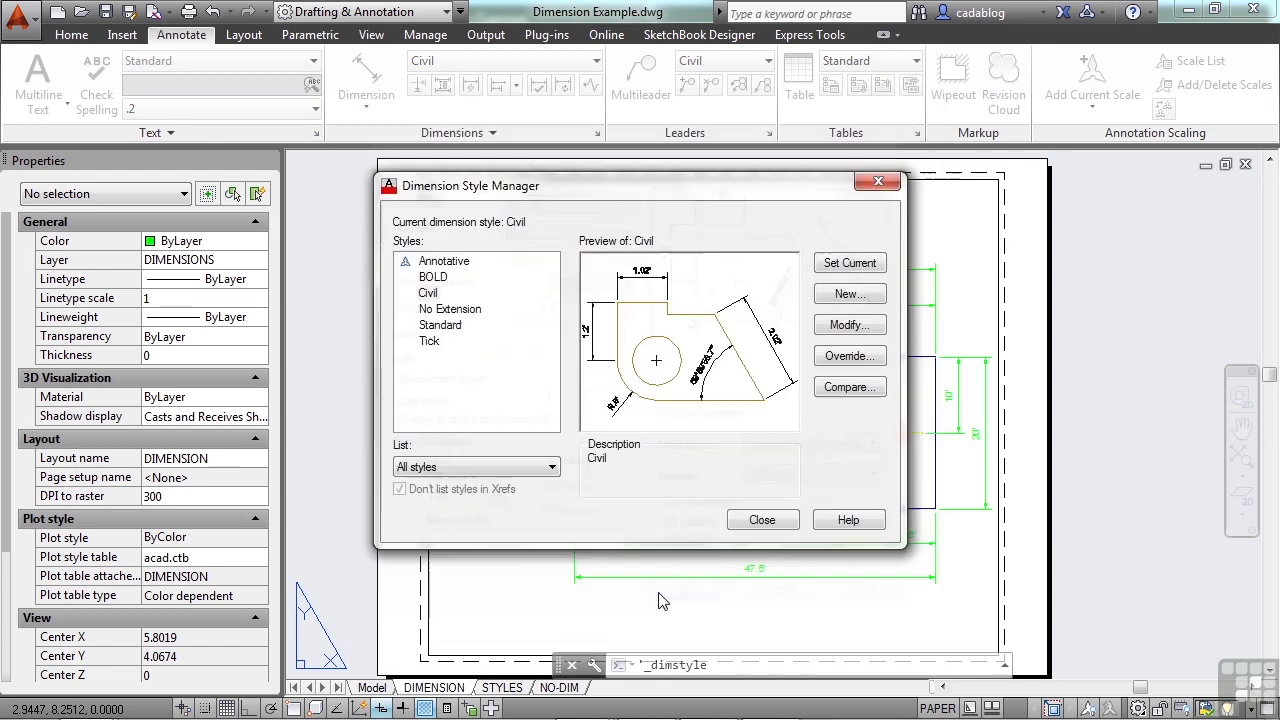
{"action": "left_click", "coordinate": [752, 522]}
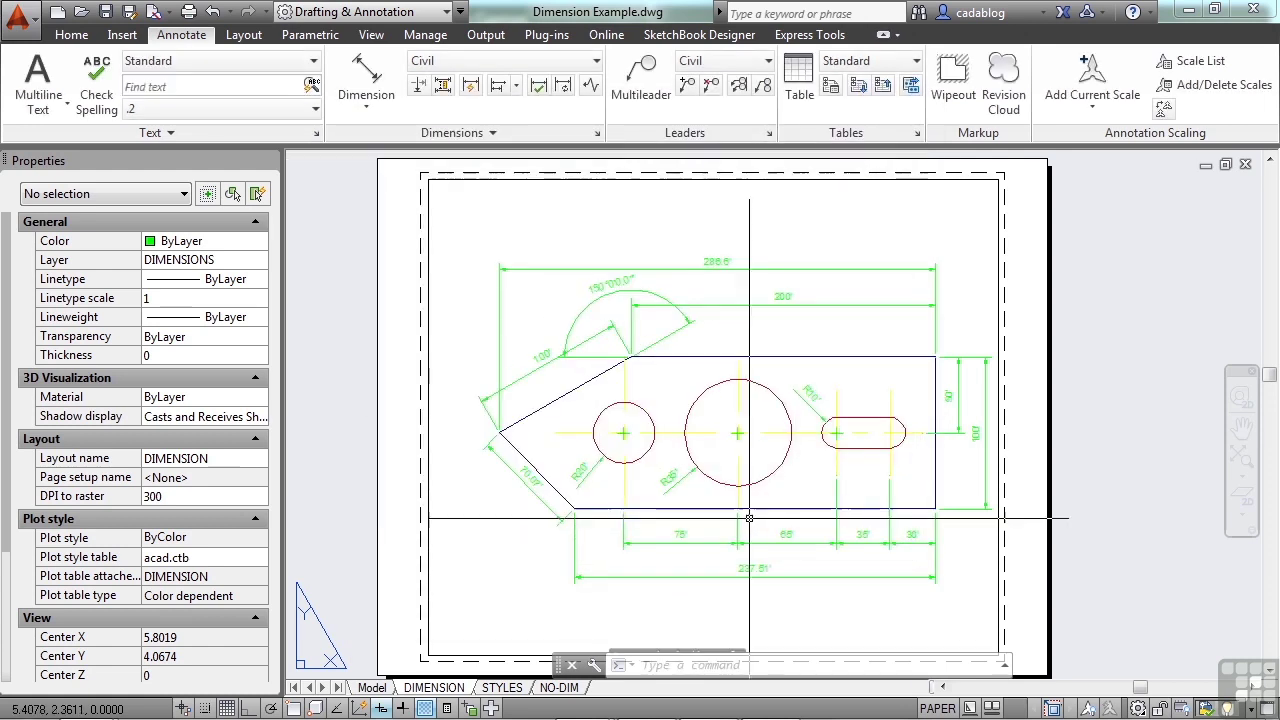
Step: Set the DIMASSOC system variable to 0
{"action": "scroll", "coordinate": [745, 345], "scroll_direction": "up", "scroll_amount": 4}
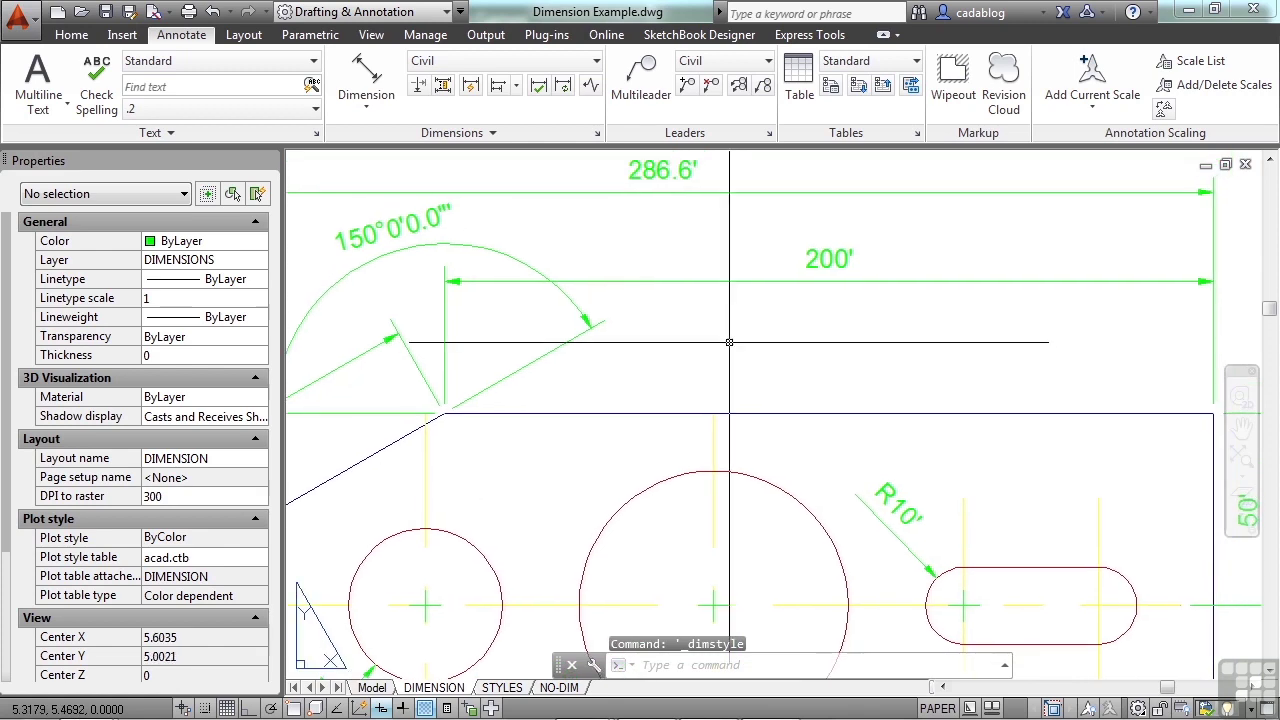
{"action": "type", "text": "d"}
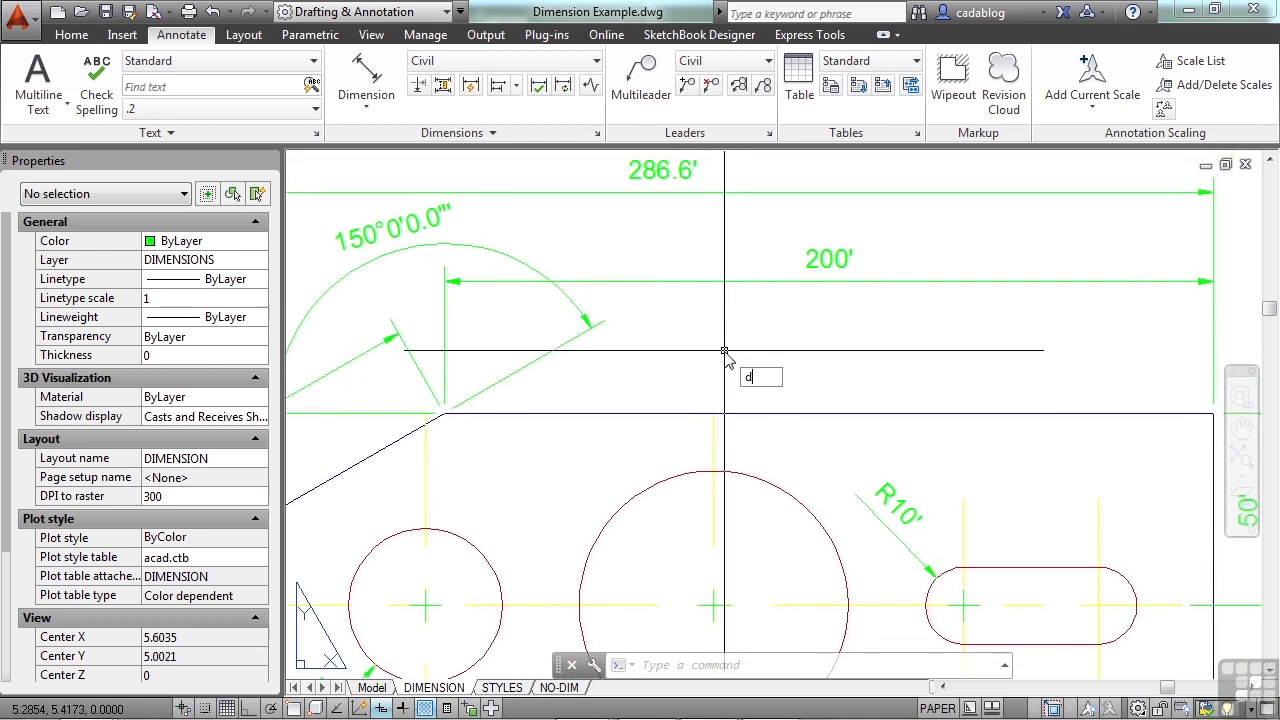
{"action": "type", "text": "imassoc"}
{"action": "key", "text": "Return"}
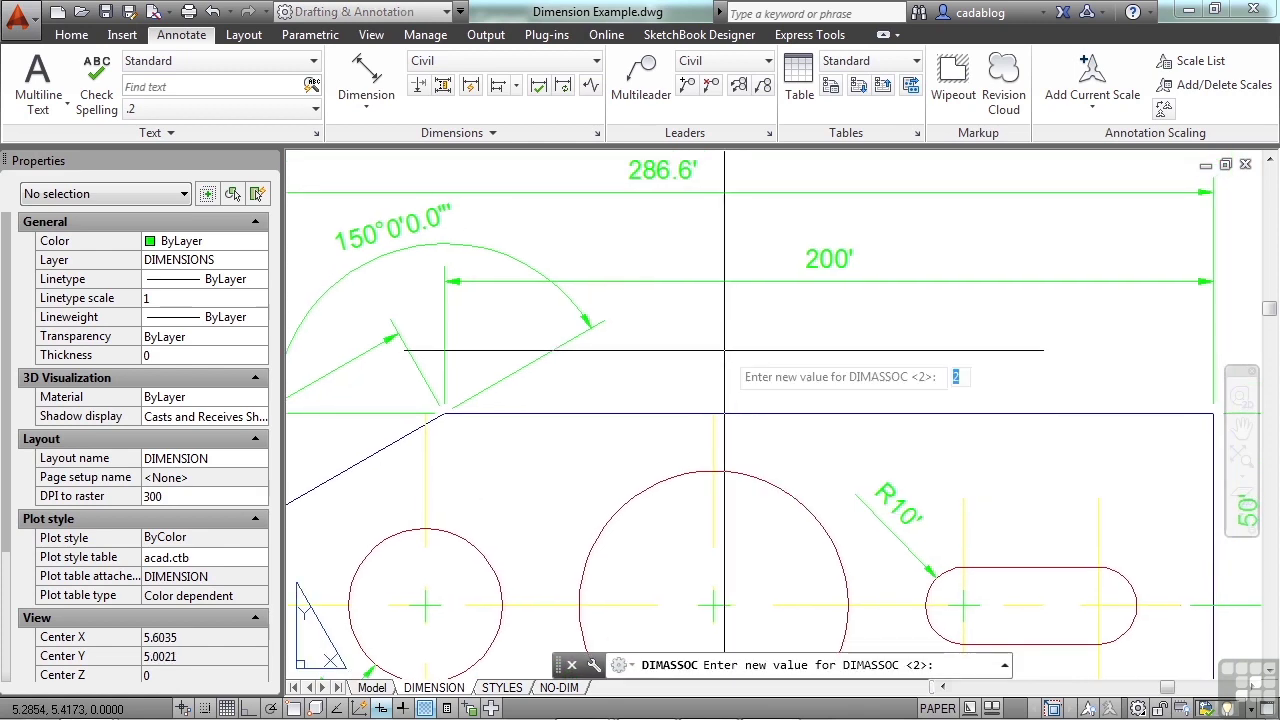
{"action": "type", "text": "0"}
{"action": "key", "text": "Return"}
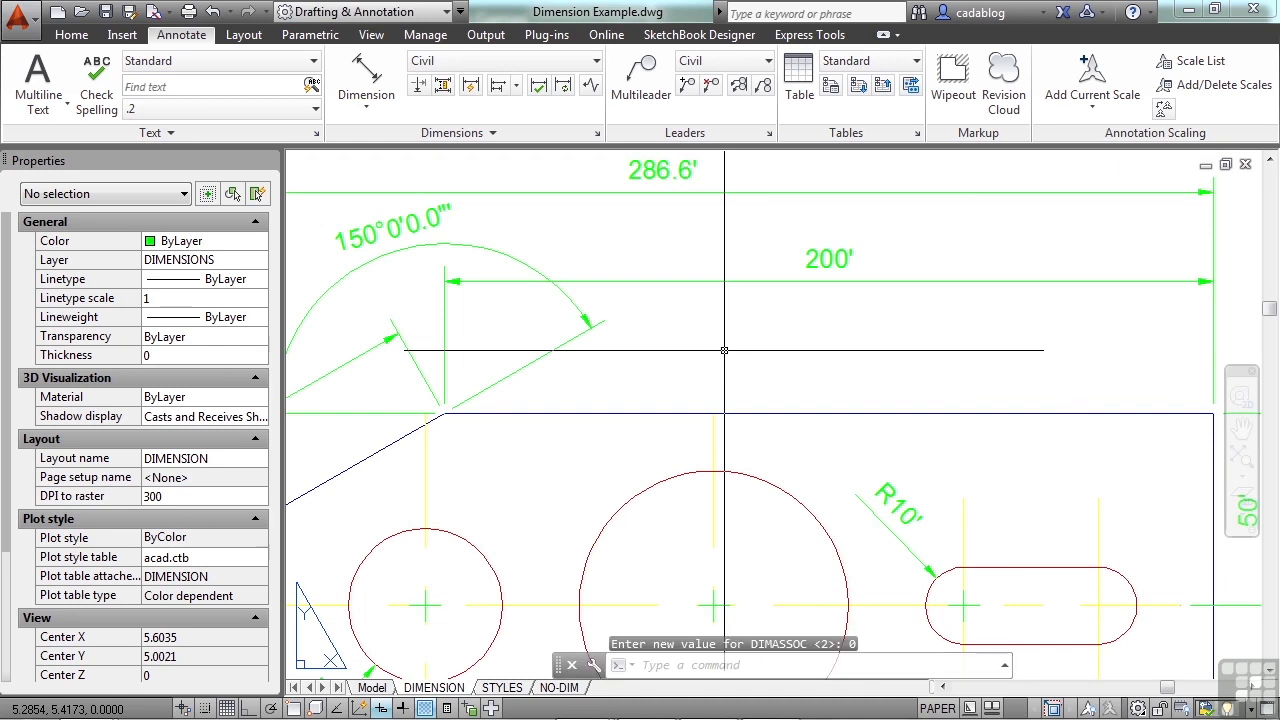
Step: Add an aligned dimension to the plate's upper horizontal edge, placed below the 200' dimension, using the Text option with its default value
{"action": "left_click", "coordinate": [366, 82]}
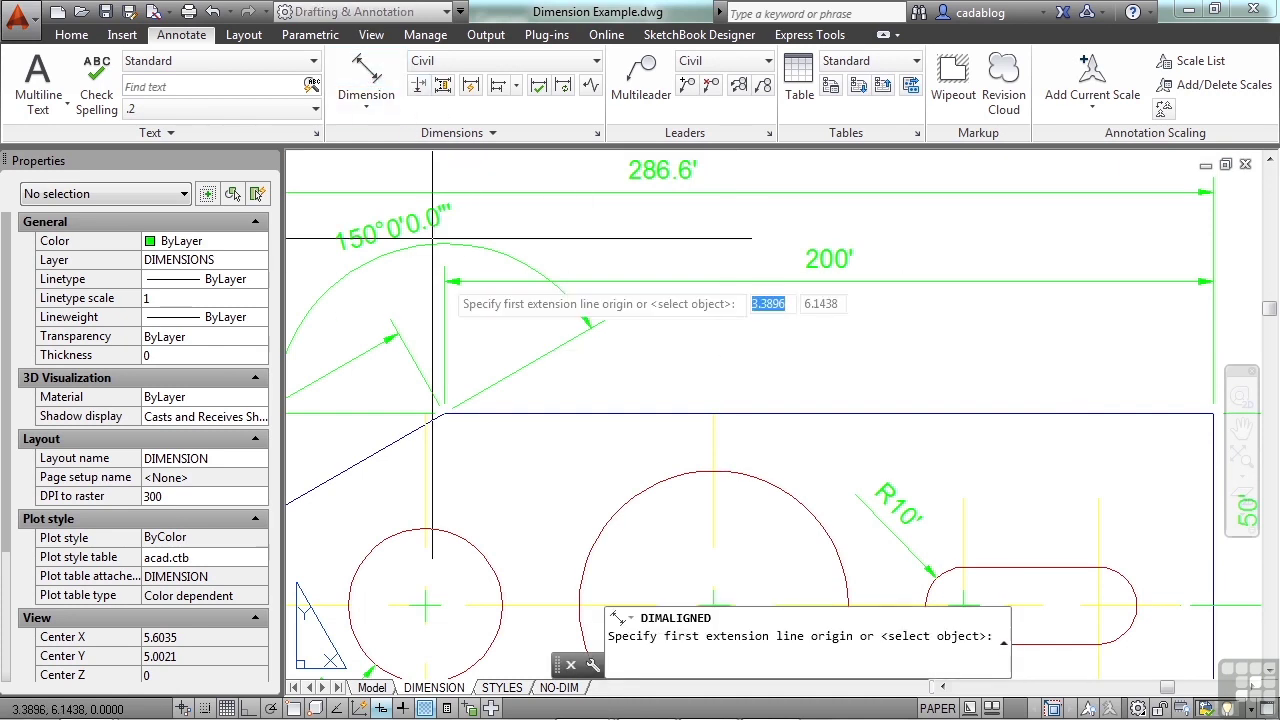
{"action": "left_click", "coordinate": [492, 413]}
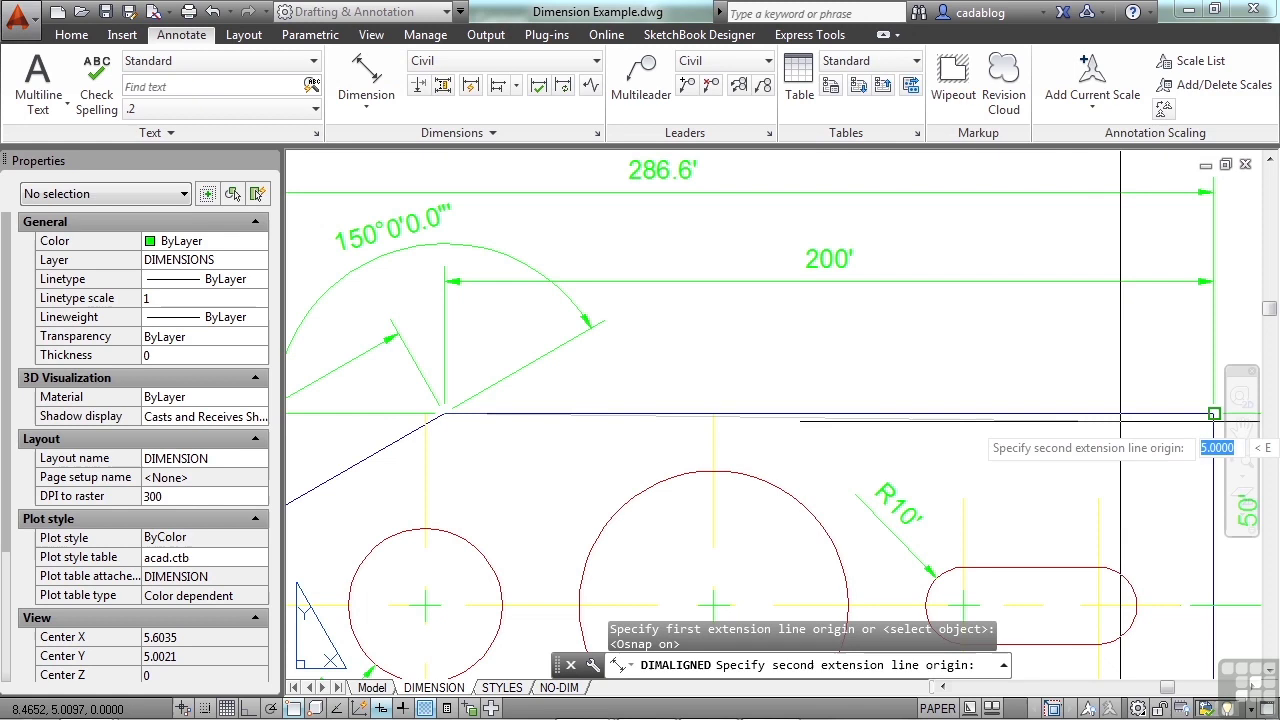
{"action": "left_click", "coordinate": [1213, 414]}
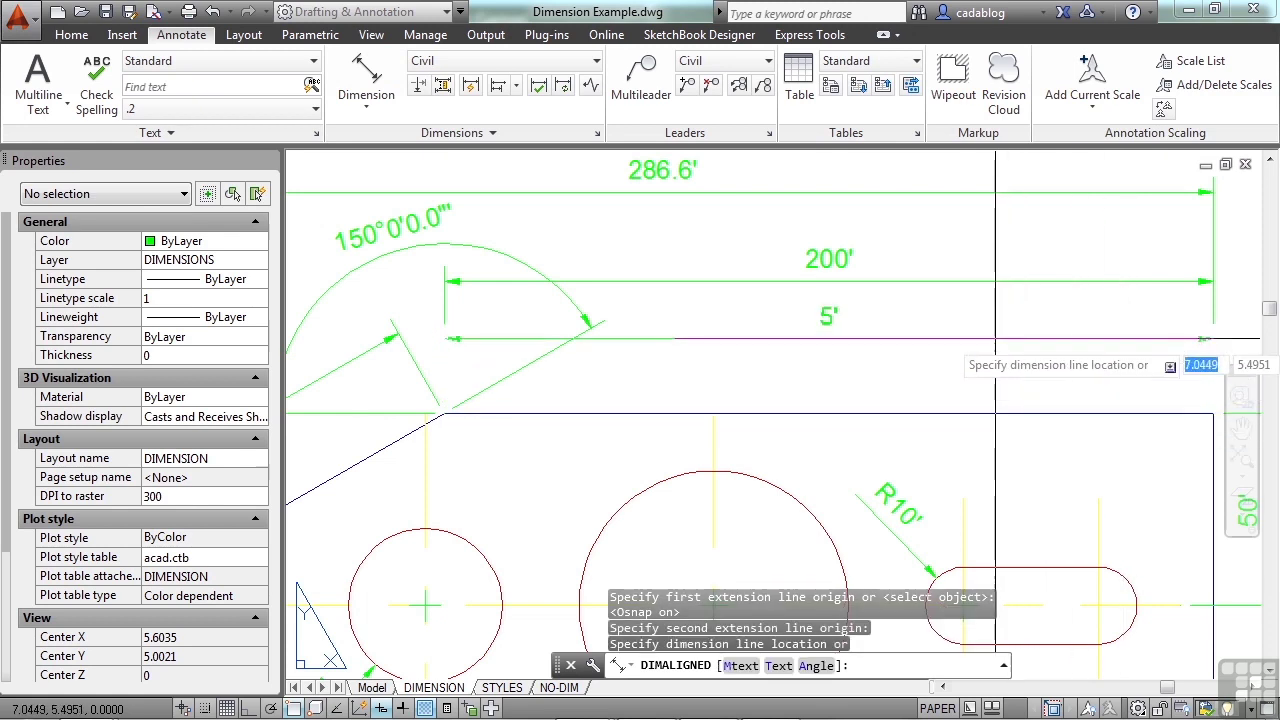
{"action": "type", "text": "t"}
{"action": "key", "text": "Return"}
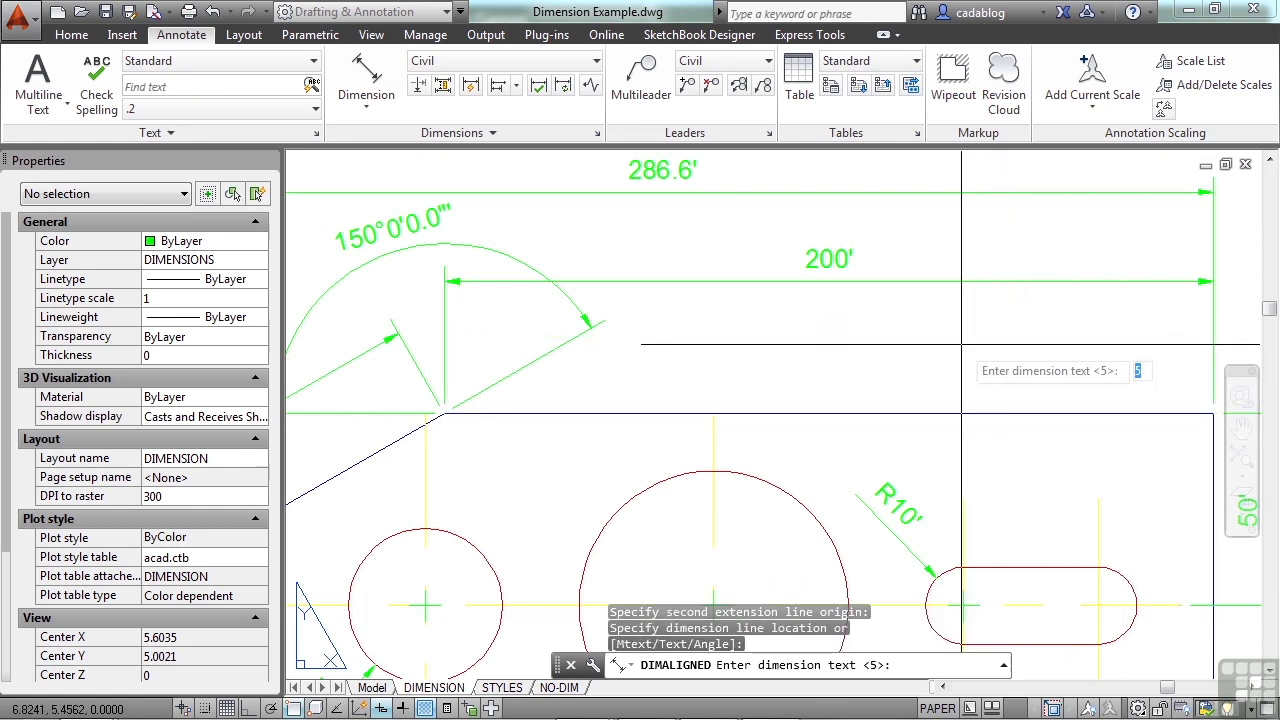
{"action": "key", "text": "Return"}
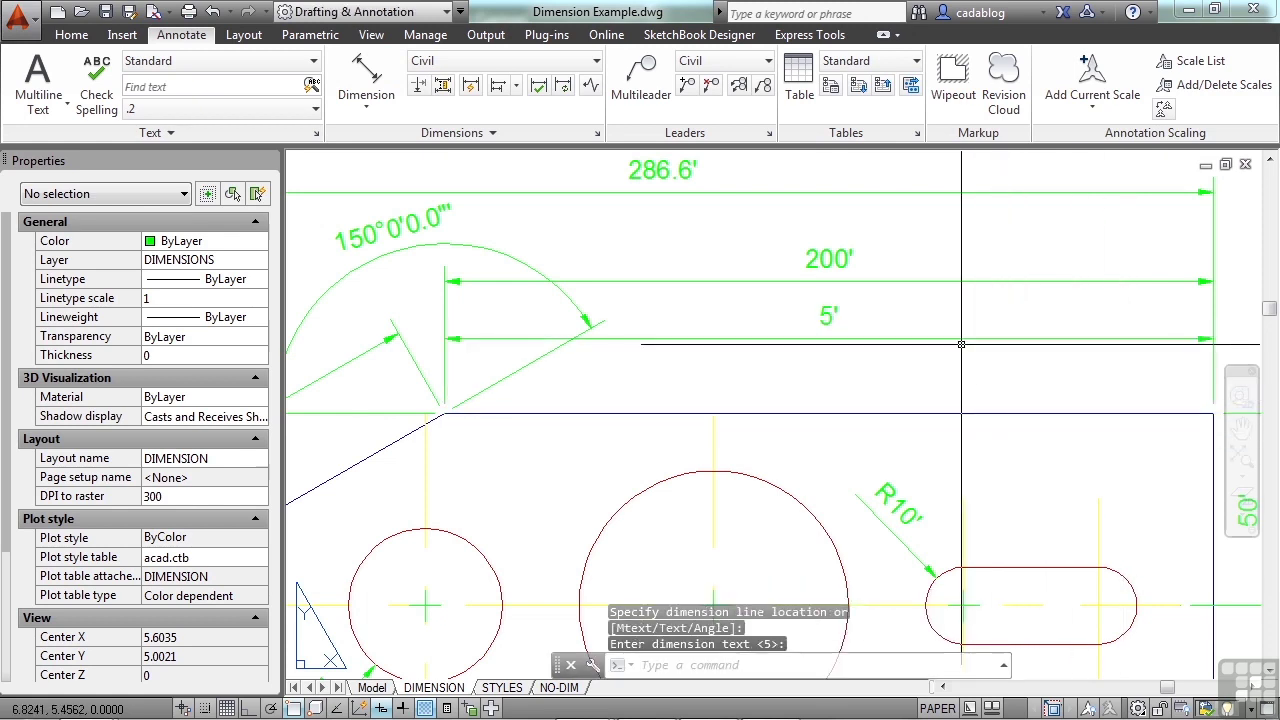
Step: Inspect the dimension line and the arrowhead of the new upper-edge dimension as individual objects
{"action": "left_click", "coordinate": [828, 317]}
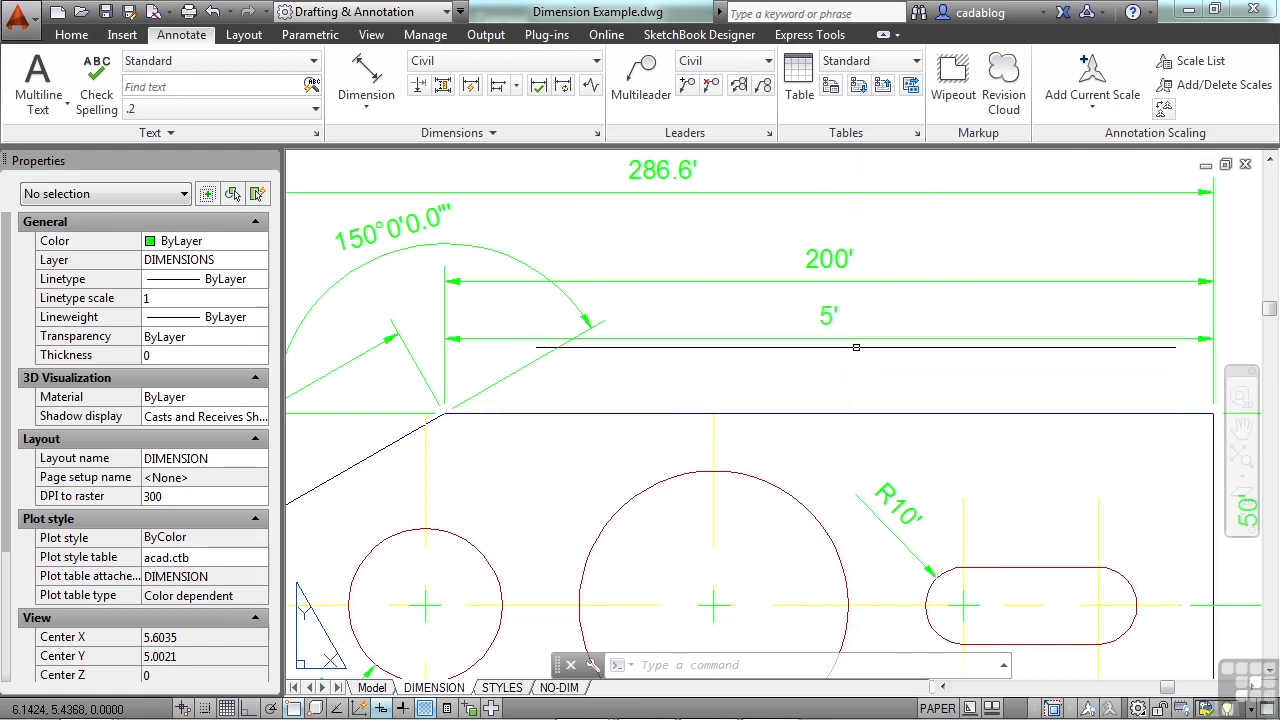
{"action": "left_click", "coordinate": [856, 337]}
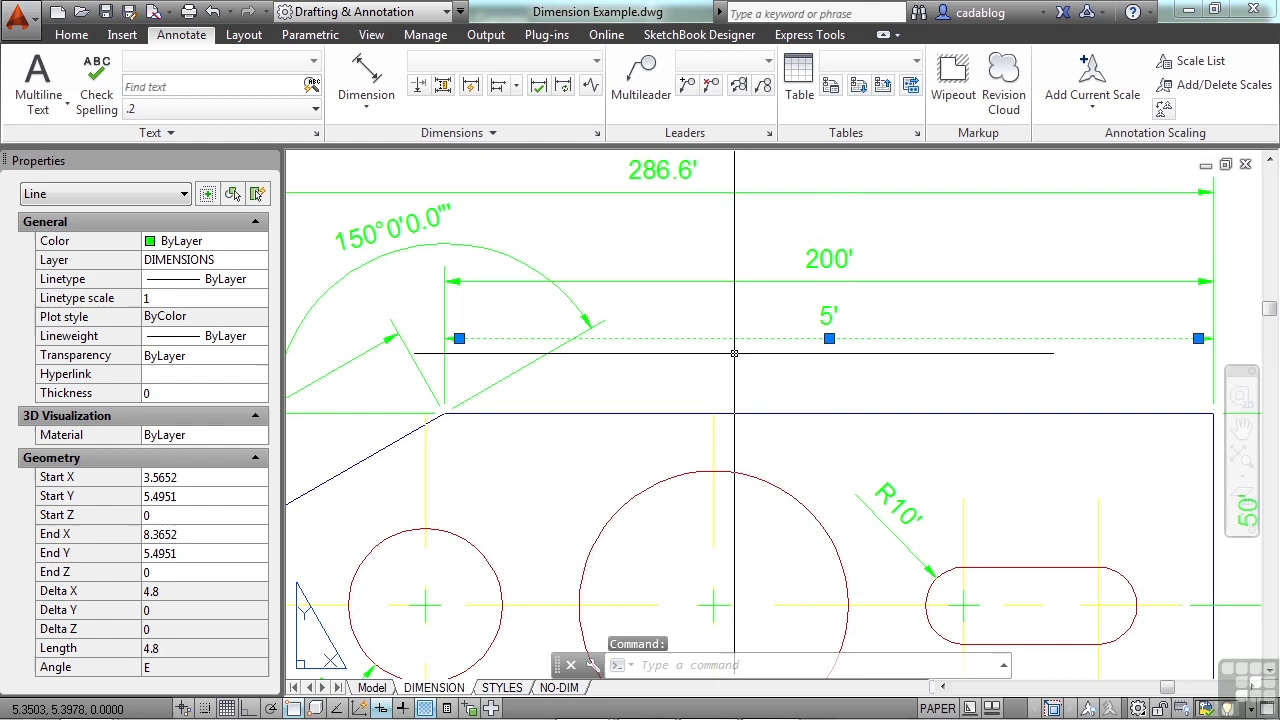
{"action": "key", "text": "Escape"}
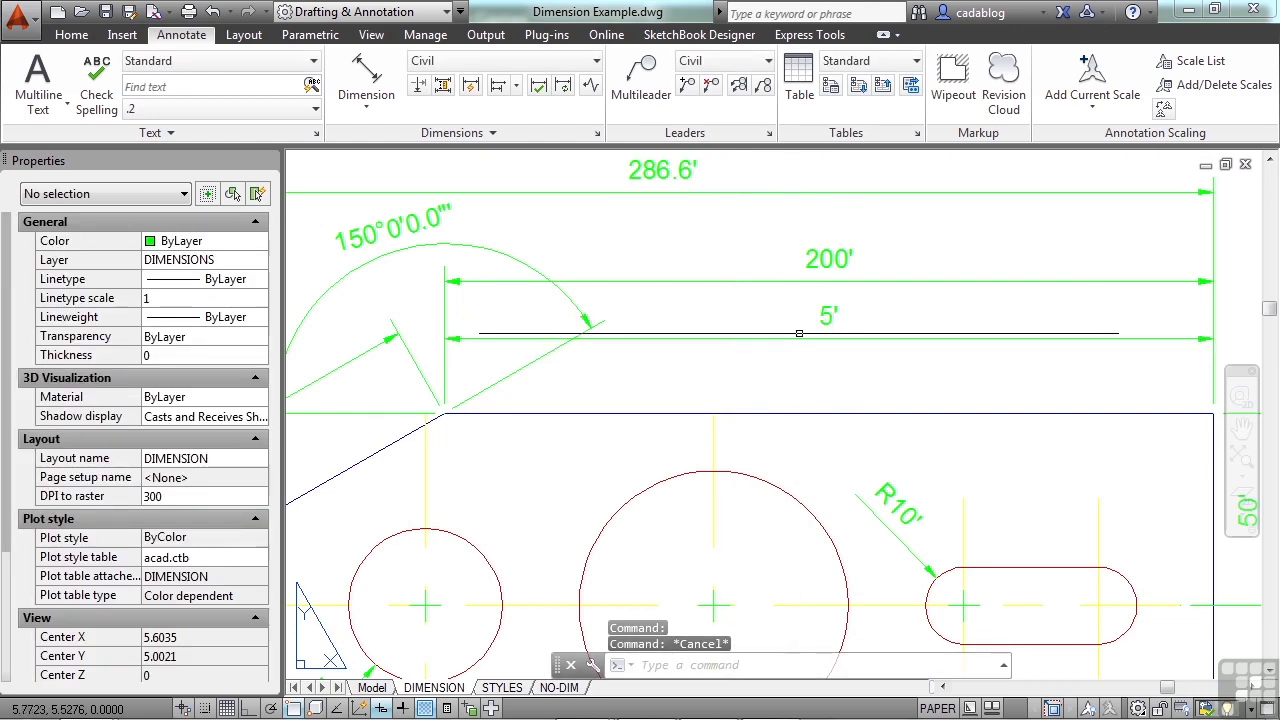
{"action": "left_click", "coordinate": [799, 333]}
{"action": "left_click", "coordinate": [799, 335]}
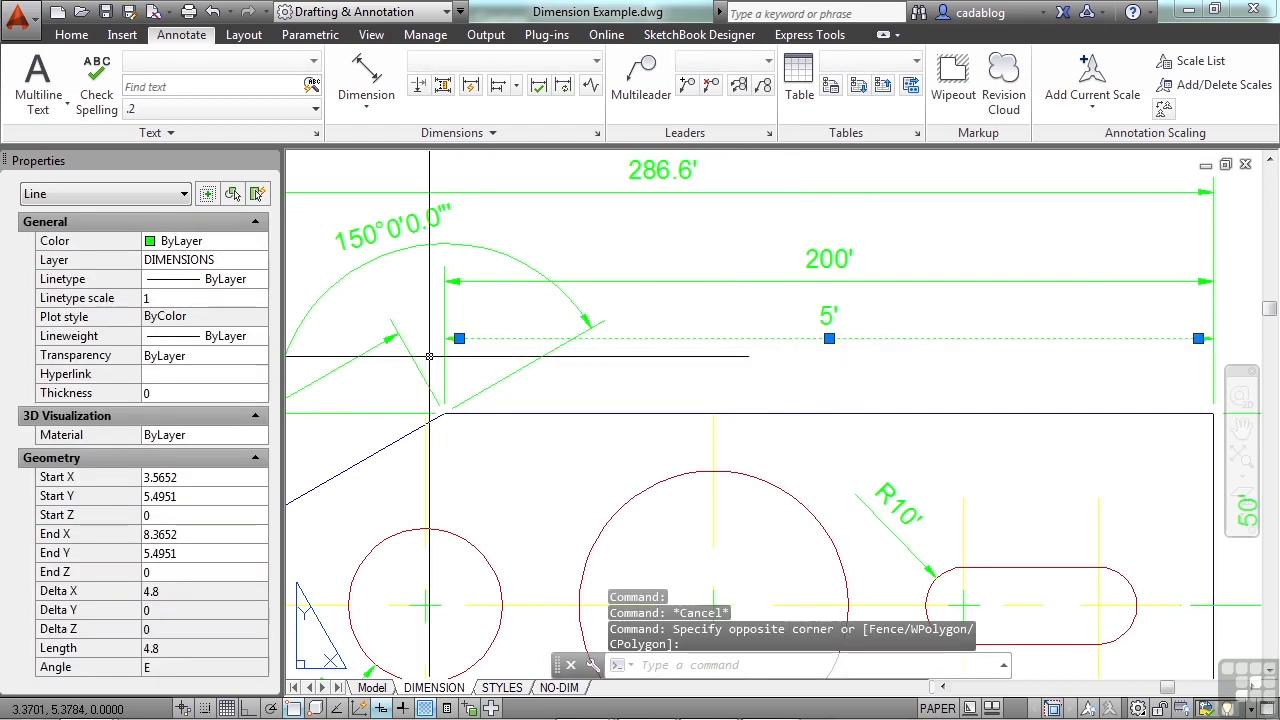
{"action": "key", "text": "Escape"}
{"action": "scroll", "coordinate": [436, 355], "scroll_direction": "up", "scroll_amount": 5}
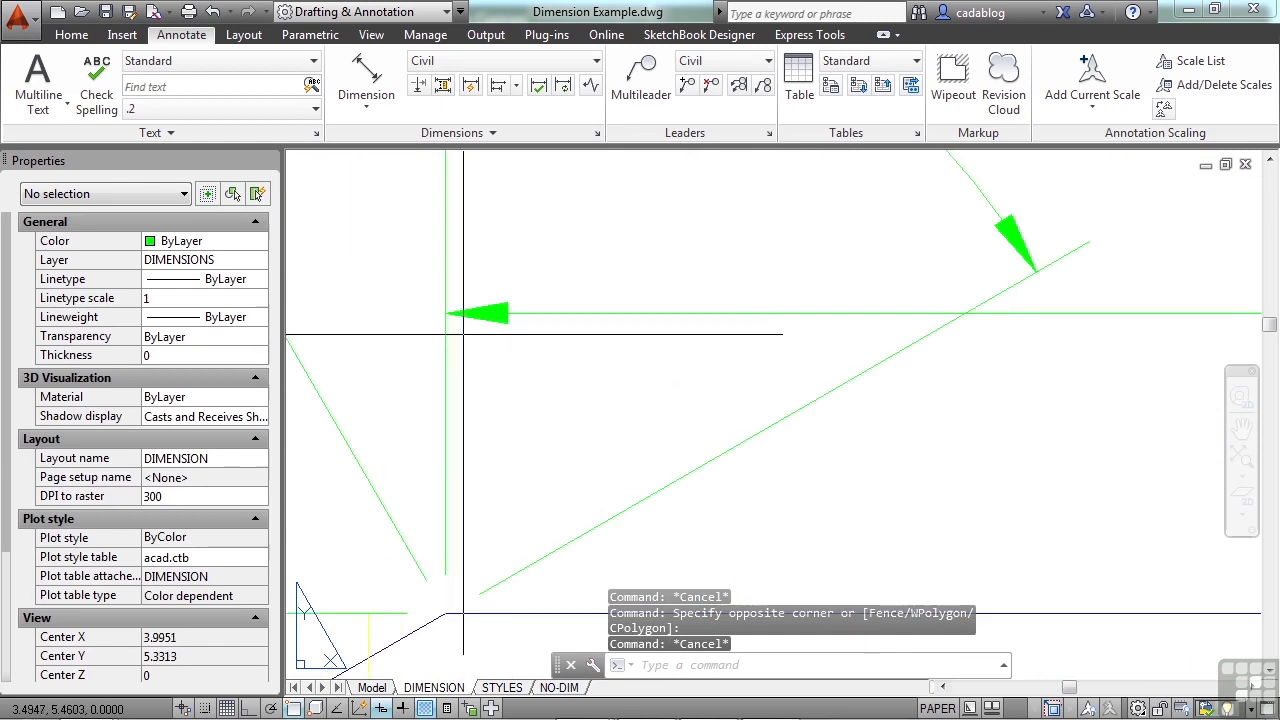
{"action": "left_click", "coordinate": [490, 321]}
{"action": "scroll", "coordinate": [474, 350], "scroll_direction": "down", "scroll_amount": 5}
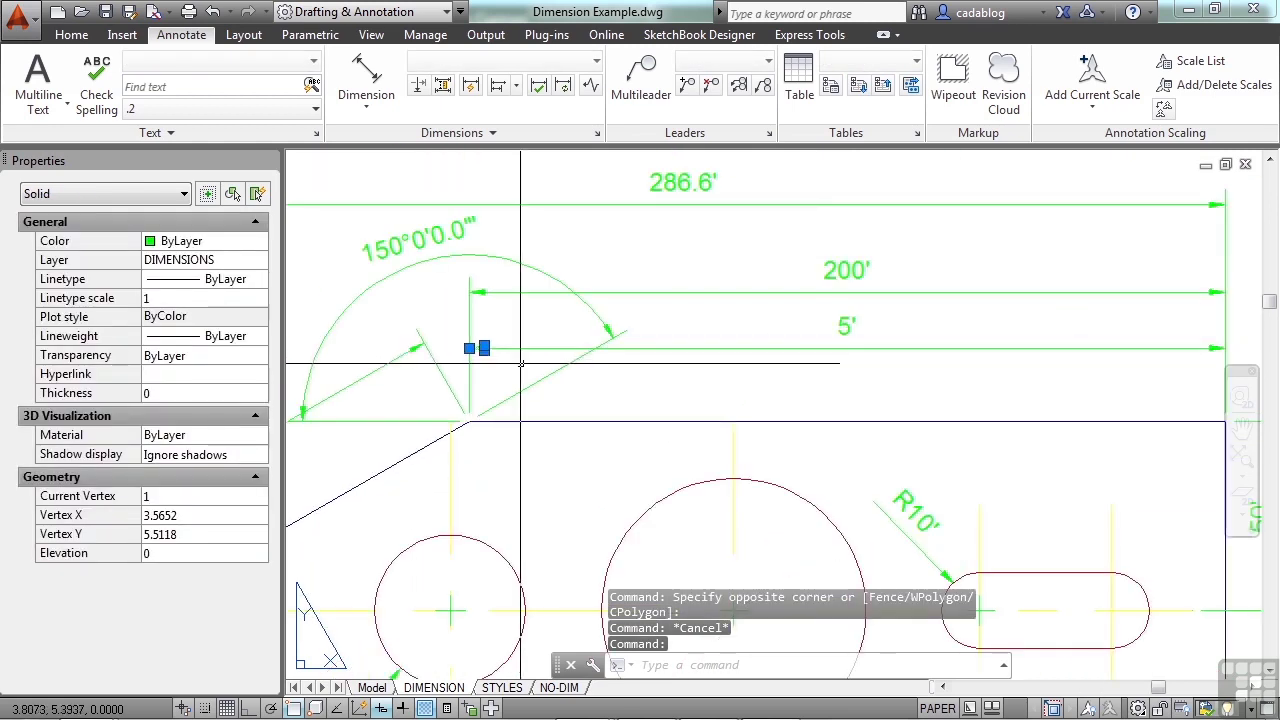
{"action": "key", "text": "Escape"}
Step: Move the 5' dimension text along its dimension line towards the plate's right end
{"action": "scroll", "coordinate": [855, 318], "scroll_direction": "up", "scroll_amount": 5}
{"action": "left_click", "coordinate": [855, 318]}
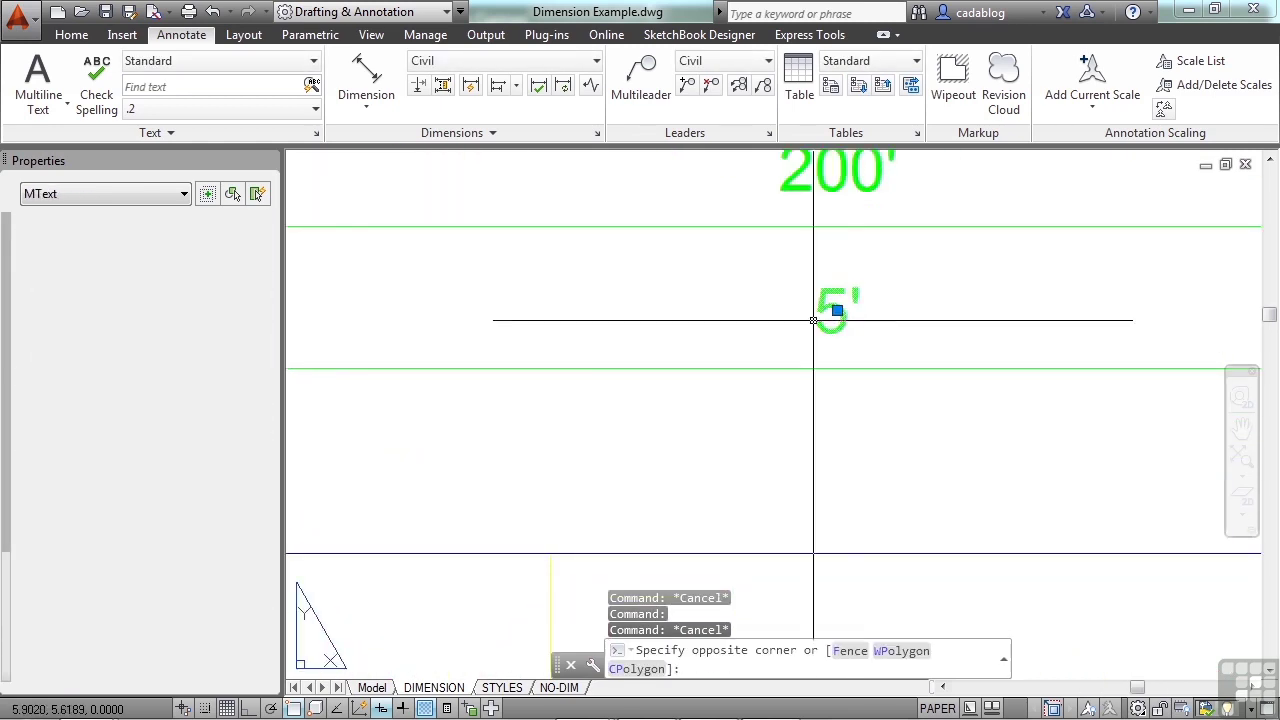
{"action": "left_click", "coordinate": [803, 334]}
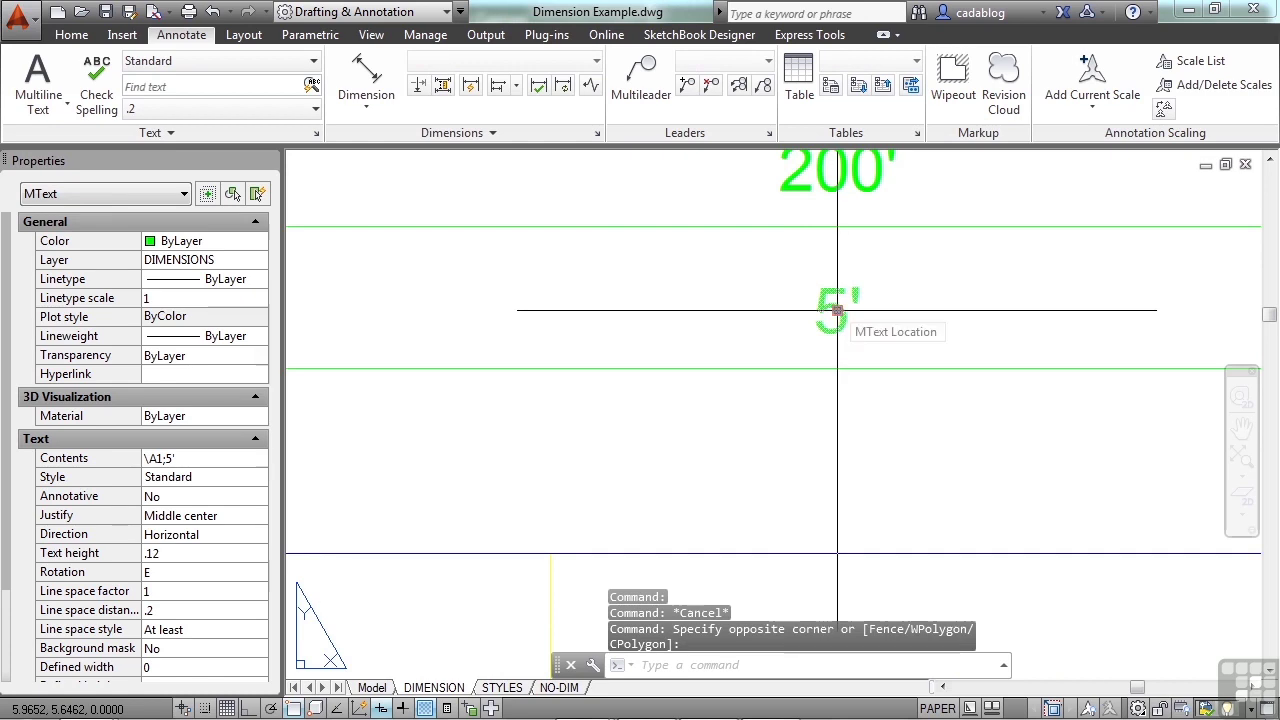
{"action": "left_click", "coordinate": [837, 311]}
{"action": "scroll", "coordinate": [837, 311], "scroll_direction": "down", "scroll_amount": 4}
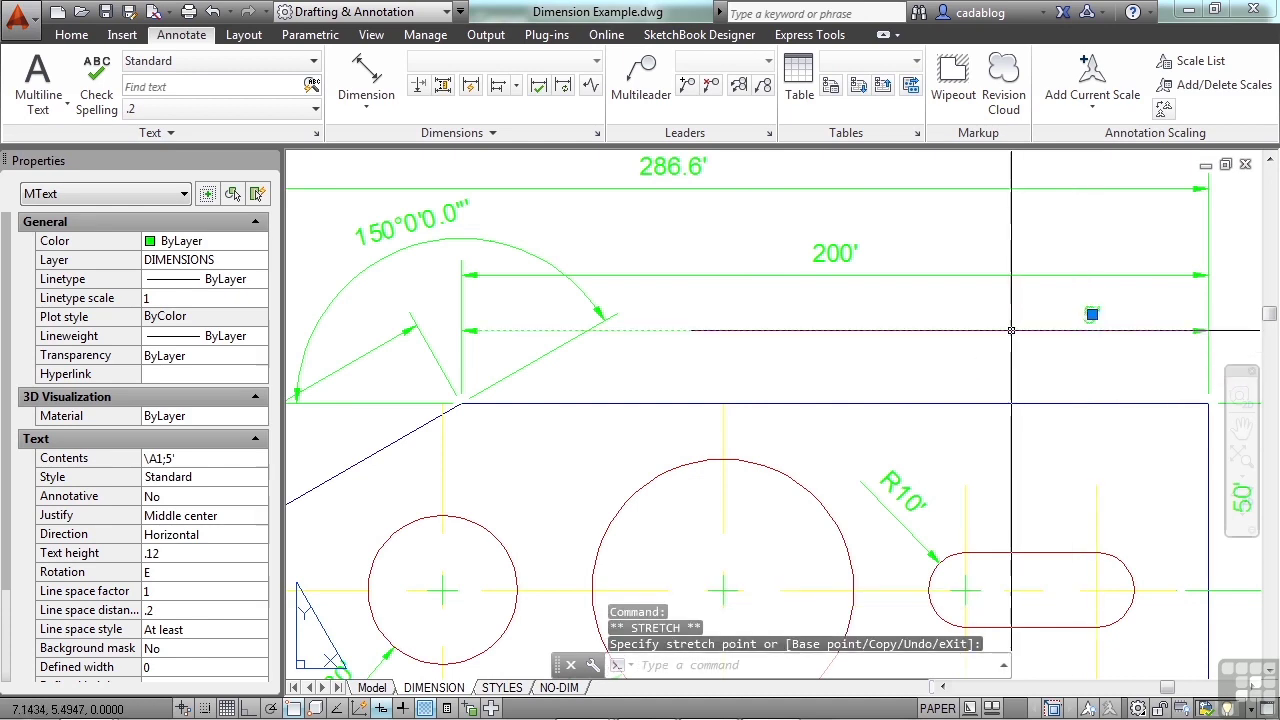
{"action": "key", "text": "Escape"}
{"action": "key", "text": "Escape"}
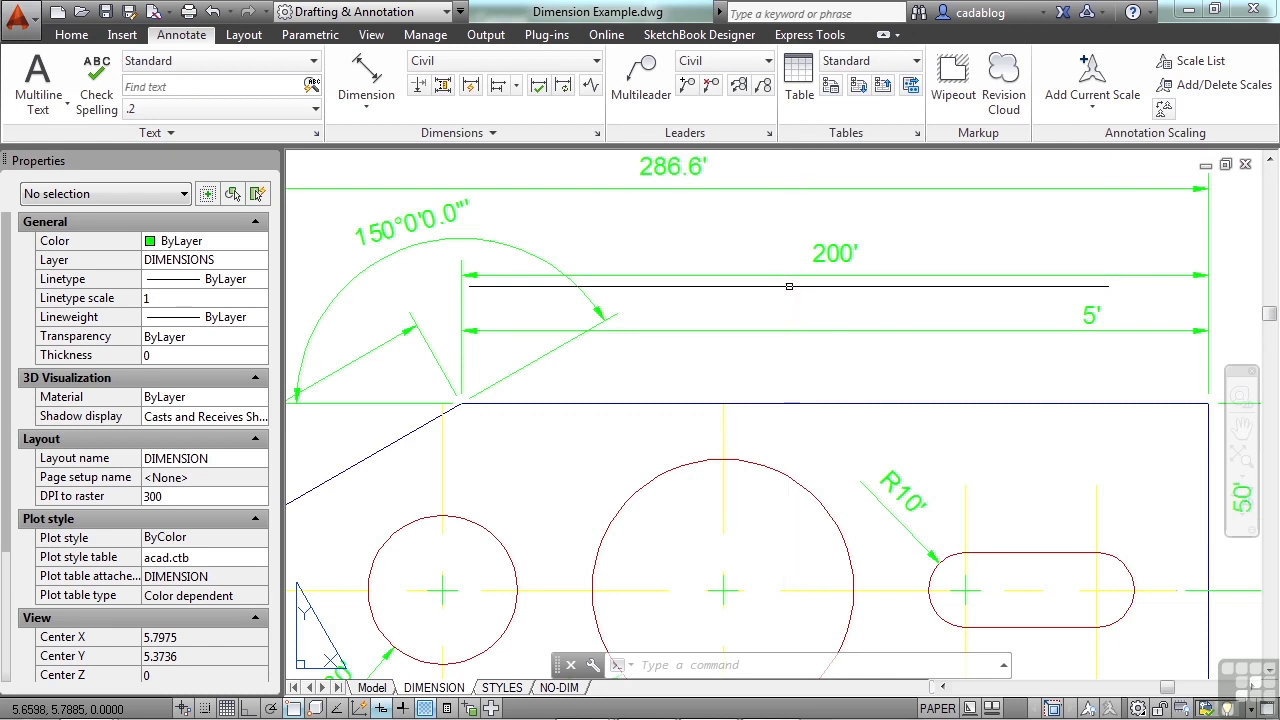
Step: Set the DIMASSOC system variable to 1
{"action": "key", "text": "Escape"}
{"action": "key", "text": "Return"}
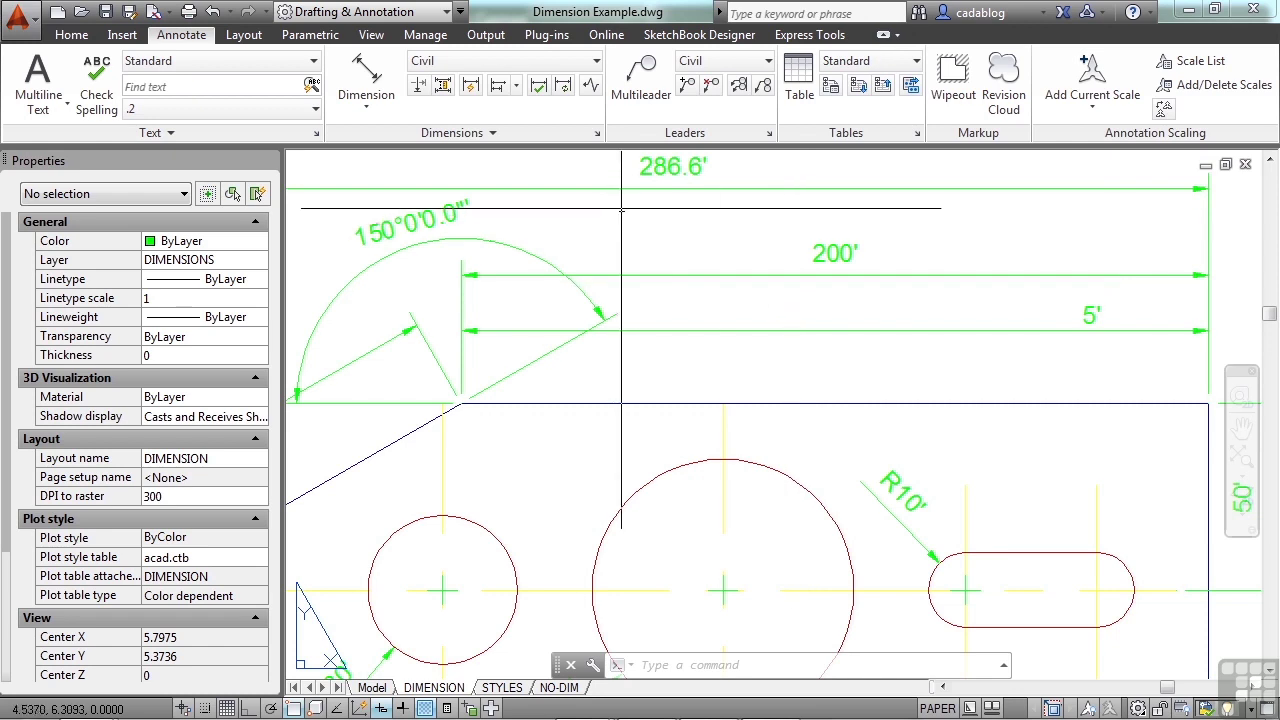
{"action": "type", "text": "DIMa"}
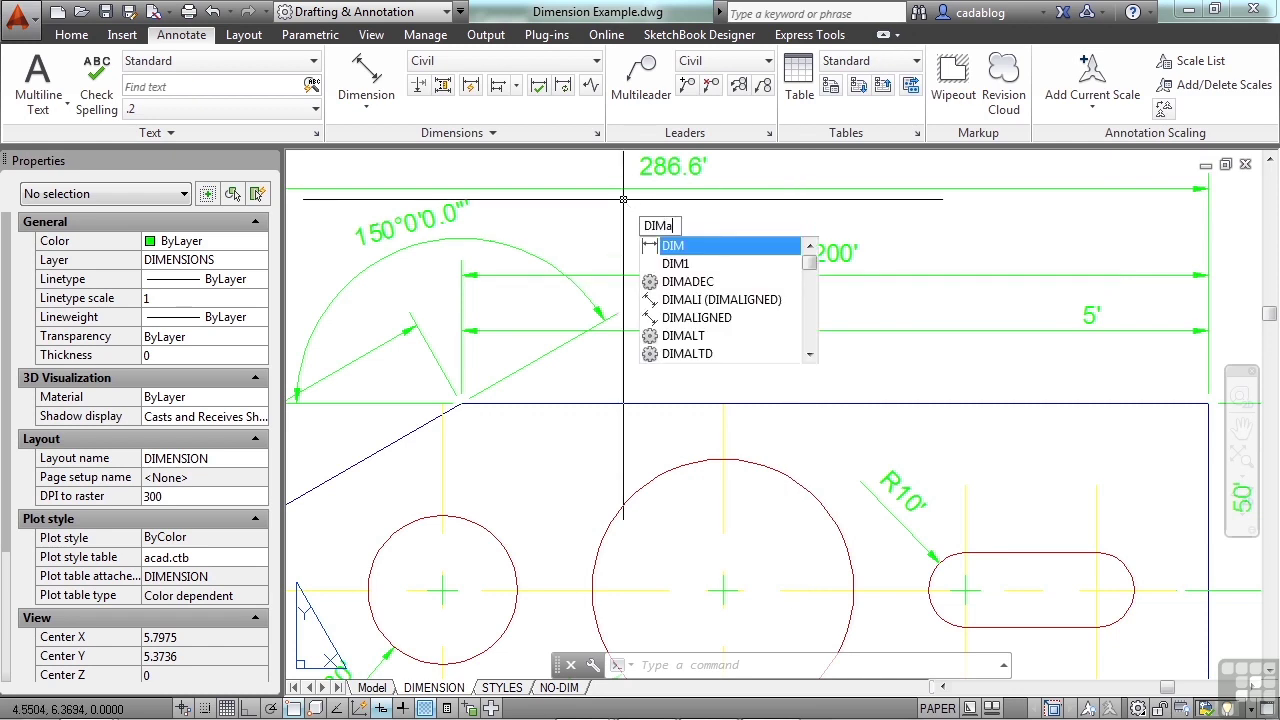
{"action": "type", "text": "ssoc"}
{"action": "key", "text": "Return"}
{"action": "type", "text": "1"}
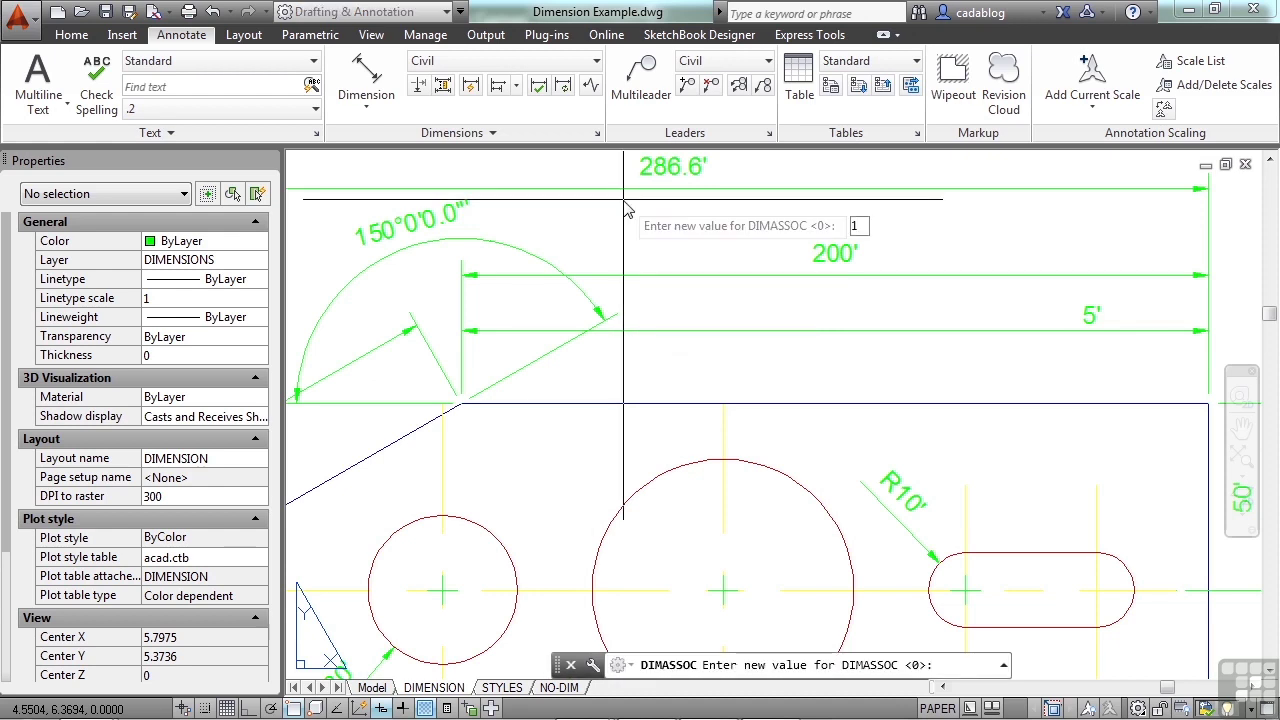
{"action": "key", "text": "Return"}
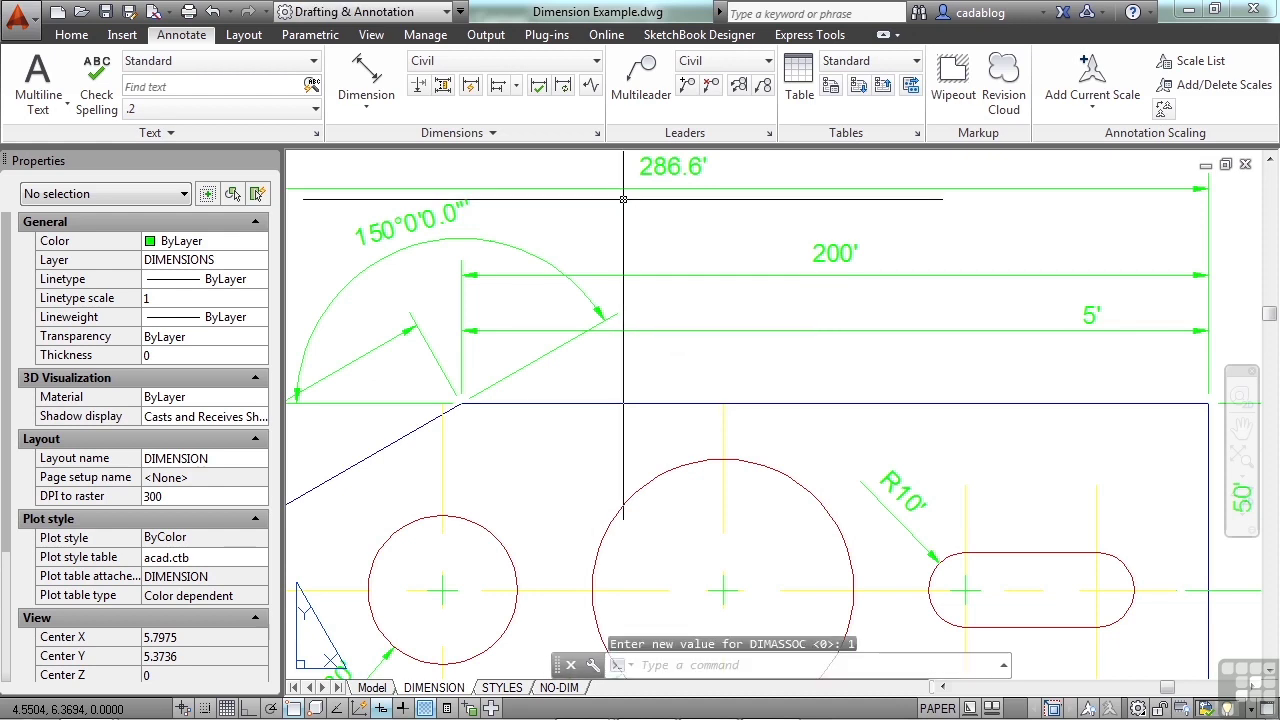
Step: Add a second aligned dimension to the plate's upper edge, placed just above the edge, and check its selection as one object
{"action": "left_click", "coordinate": [380, 97]}
{"action": "left_click", "coordinate": [457, 403]}
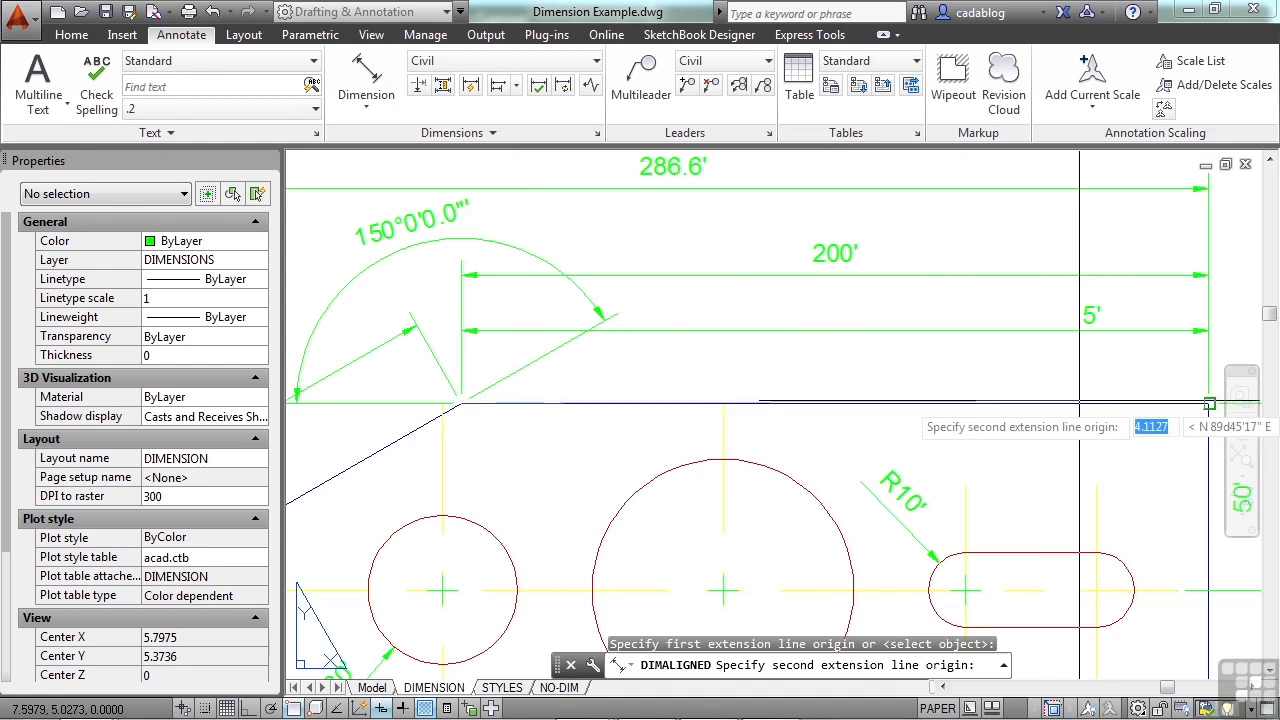
{"action": "left_click", "coordinate": [1209, 403]}
{"action": "left_click", "coordinate": [905, 380]}
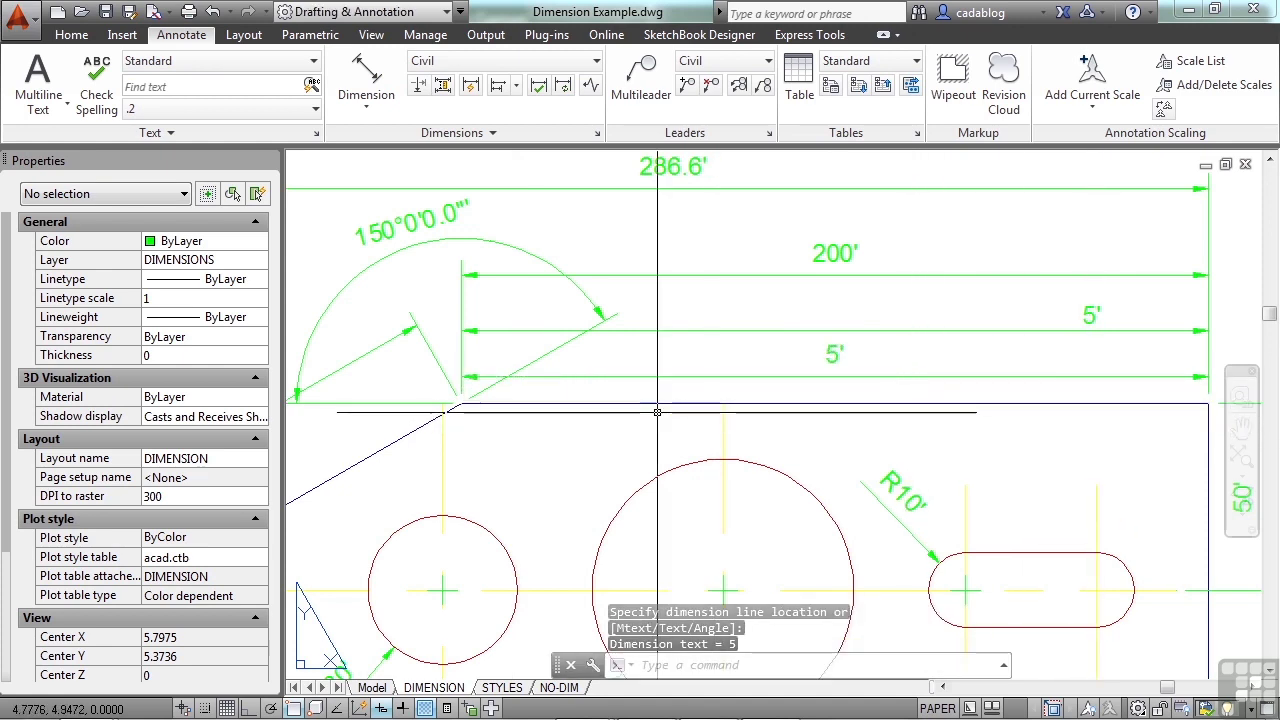
{"action": "left_click", "coordinate": [835, 354]}
{"action": "left_click", "coordinate": [835, 354]}
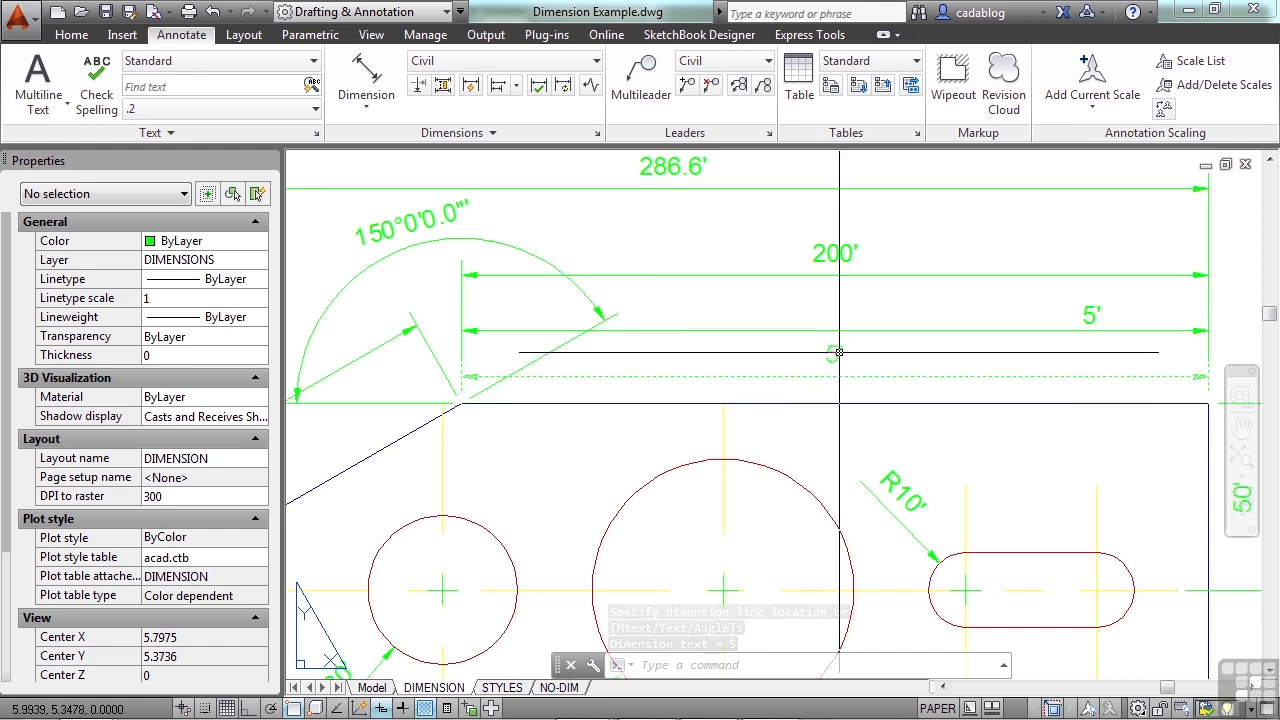
{"action": "left_click", "coordinate": [838, 352]}
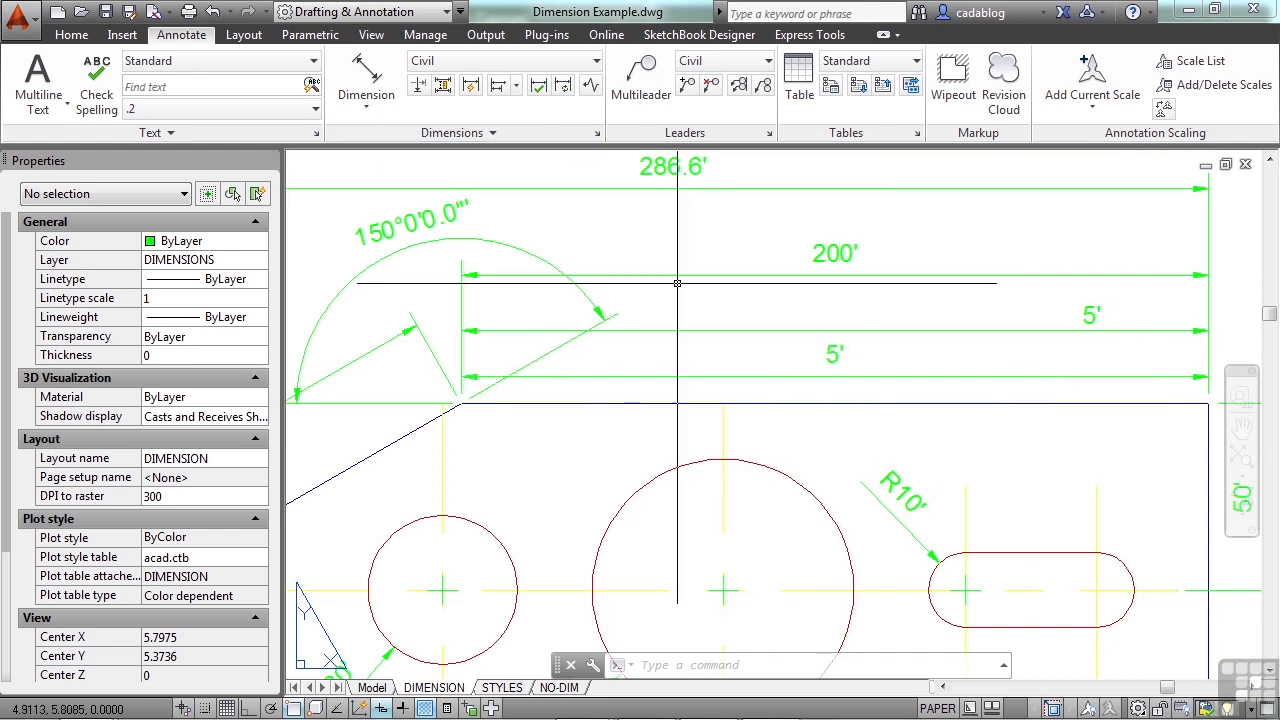
{"action": "mouse_move", "coordinate": [677, 283]}
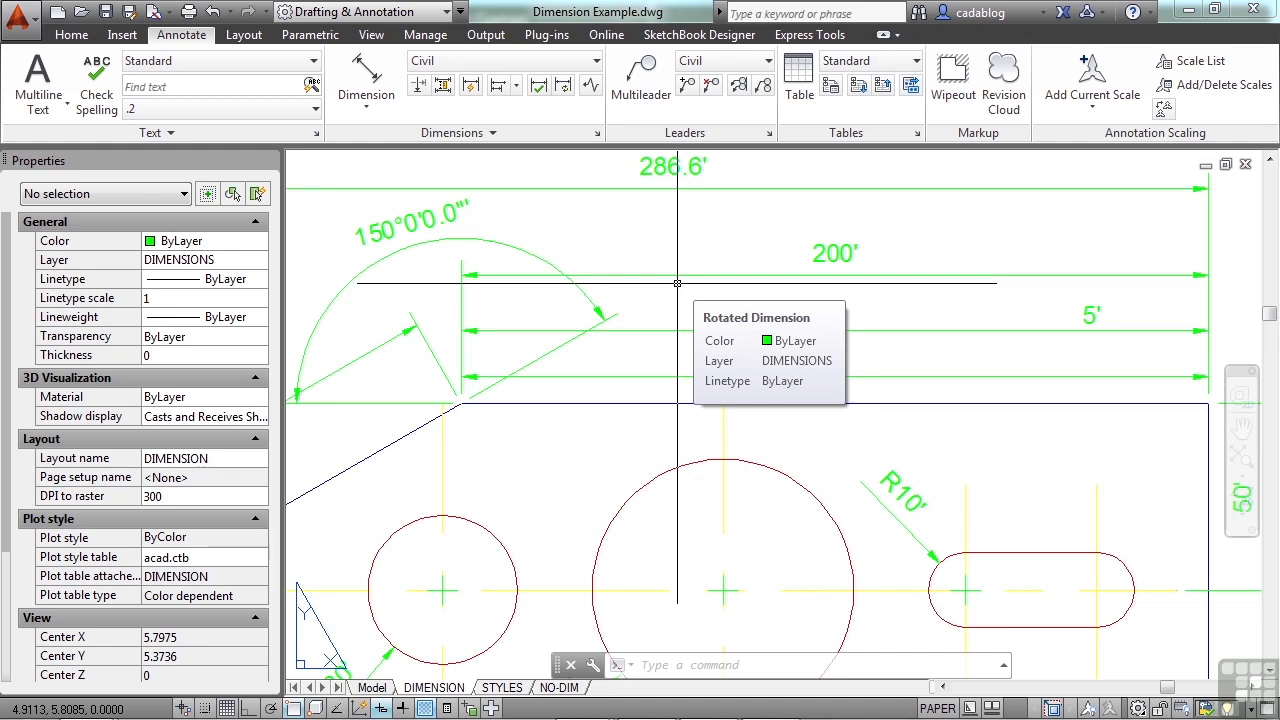
Step: Switch to the STYLES layout and examine the dimensions around the plate's upper edge
{"action": "left_click", "coordinate": [503, 688]}
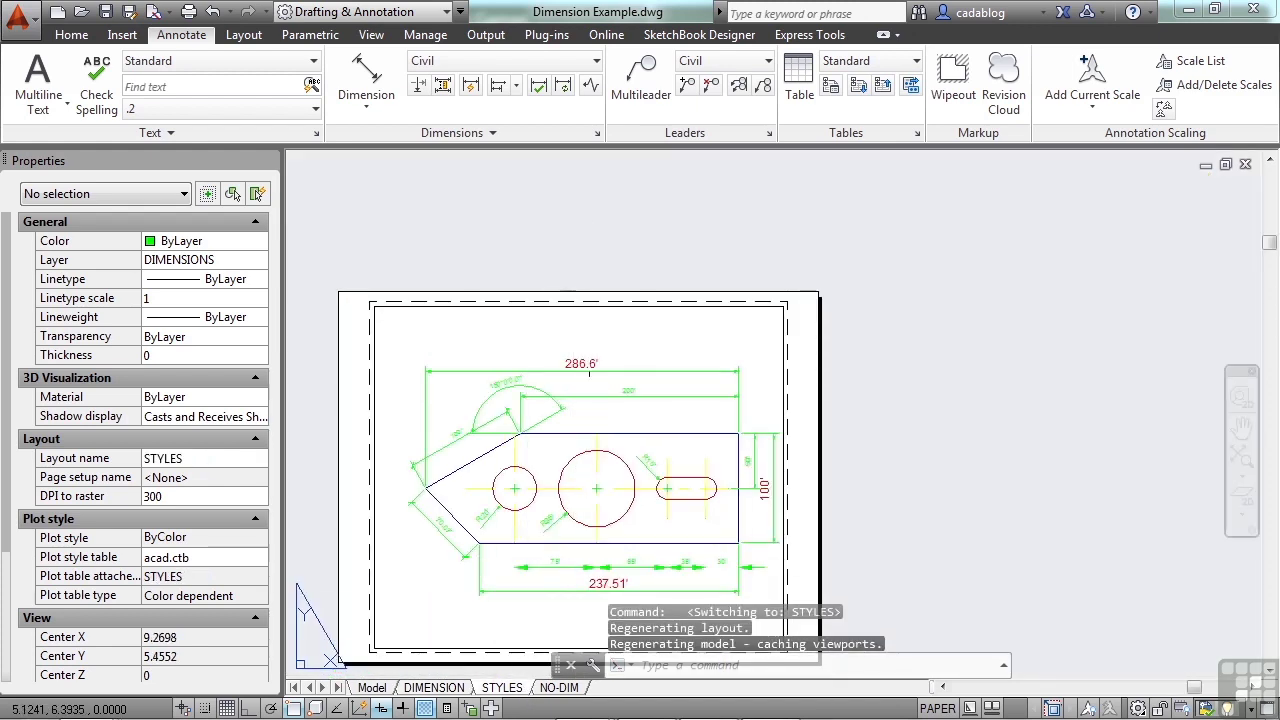
{"action": "scroll", "coordinate": [579, 368], "scroll_direction": "up", "scroll_amount": 5}
{"action": "scroll", "coordinate": [579, 368], "scroll_direction": "down", "scroll_amount": 5}
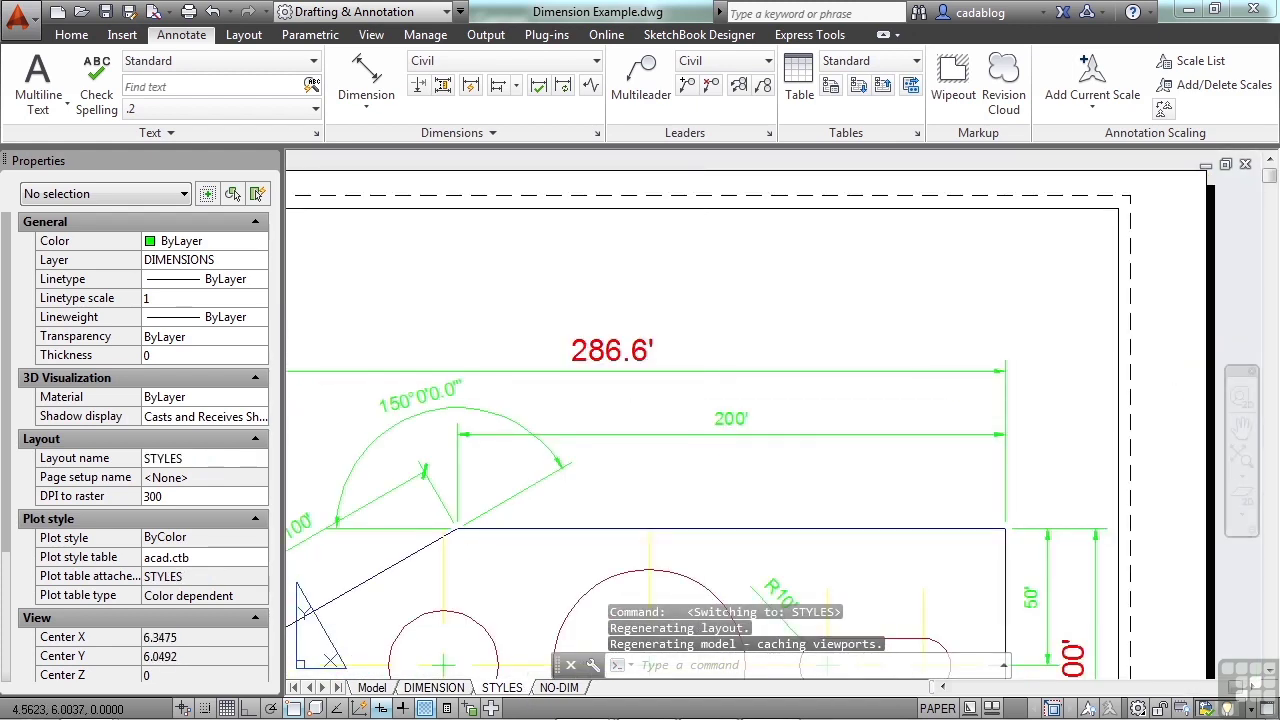
{"action": "scroll", "coordinate": [436, 475], "scroll_direction": "up", "scroll_amount": 3}
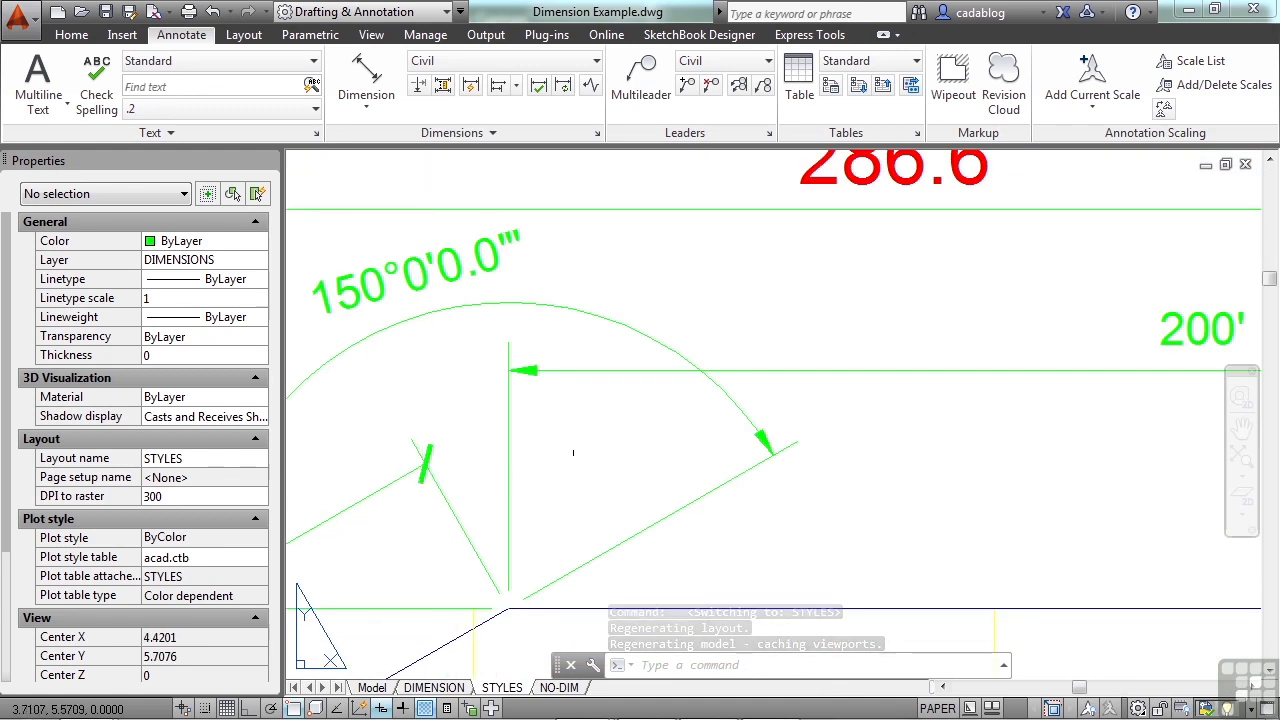
{"action": "scroll", "coordinate": [552, 388], "scroll_direction": "down", "scroll_amount": 5}
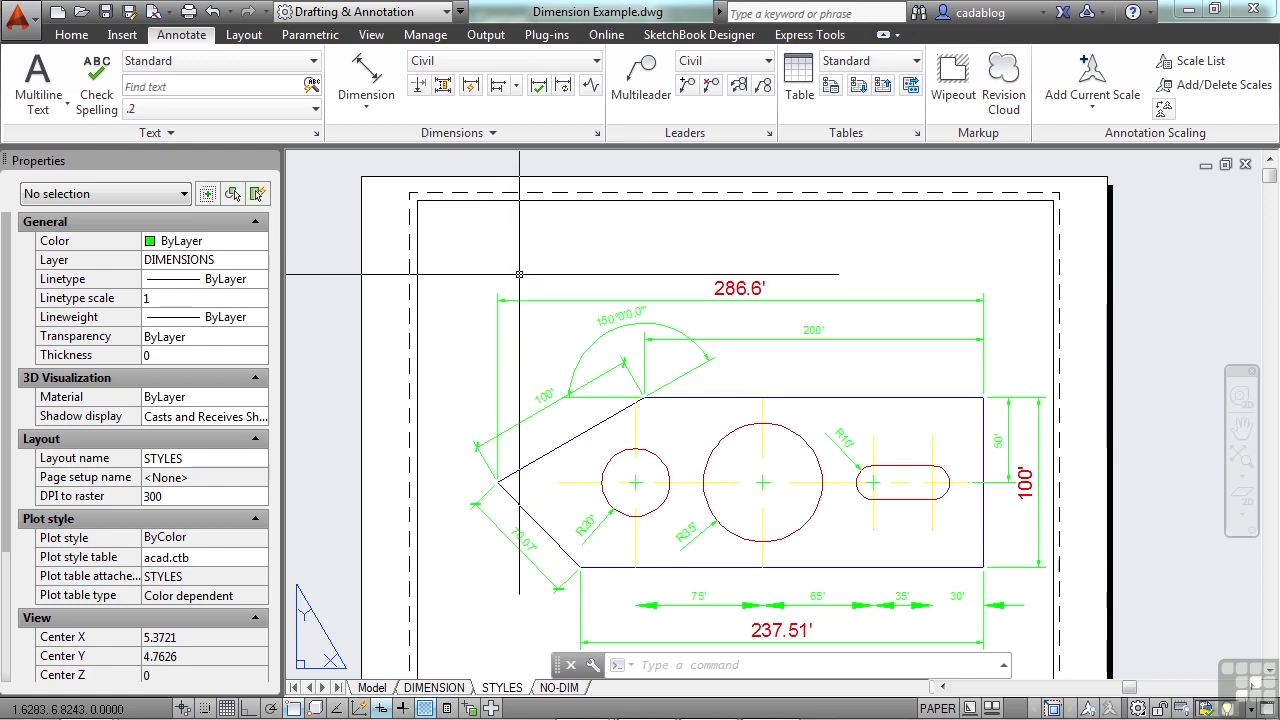
Step: Delete the plate's upper horizontal edge inside the layout viewport and return to paper space
{"action": "double_click", "coordinate": [786, 379]}
{"action": "left_click", "coordinate": [814, 396]}
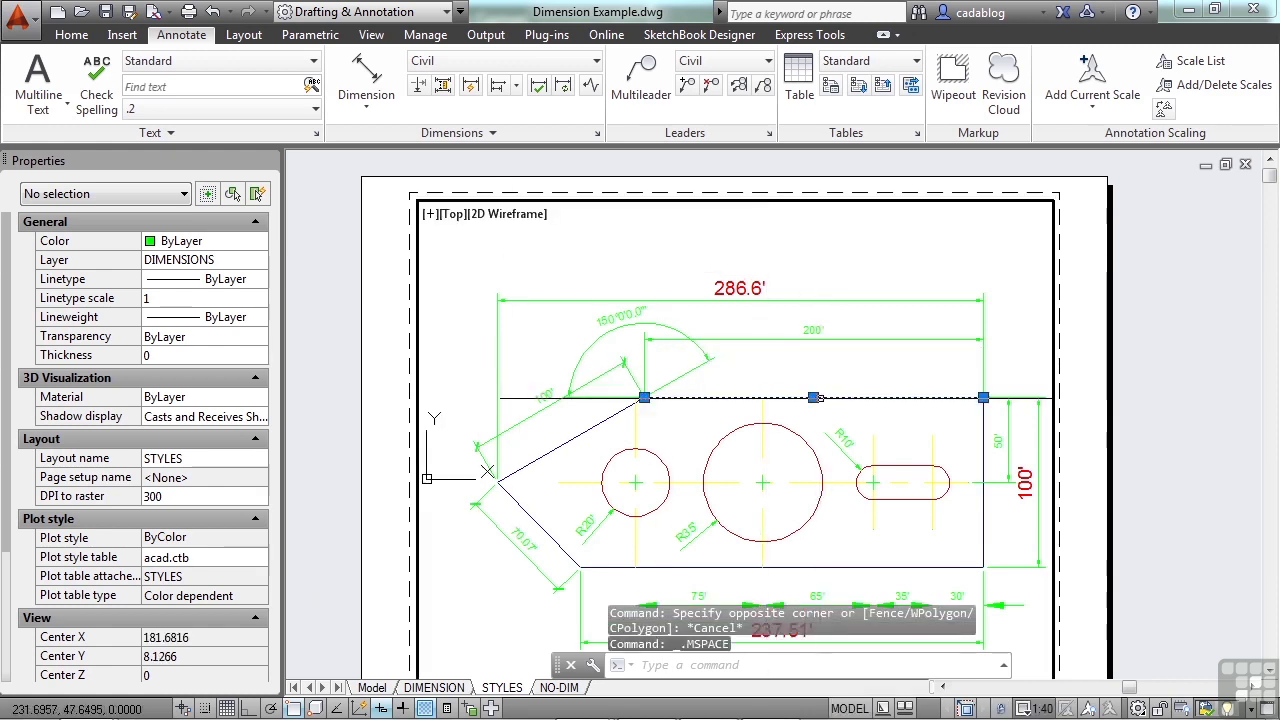
{"action": "key", "text": "Delete"}
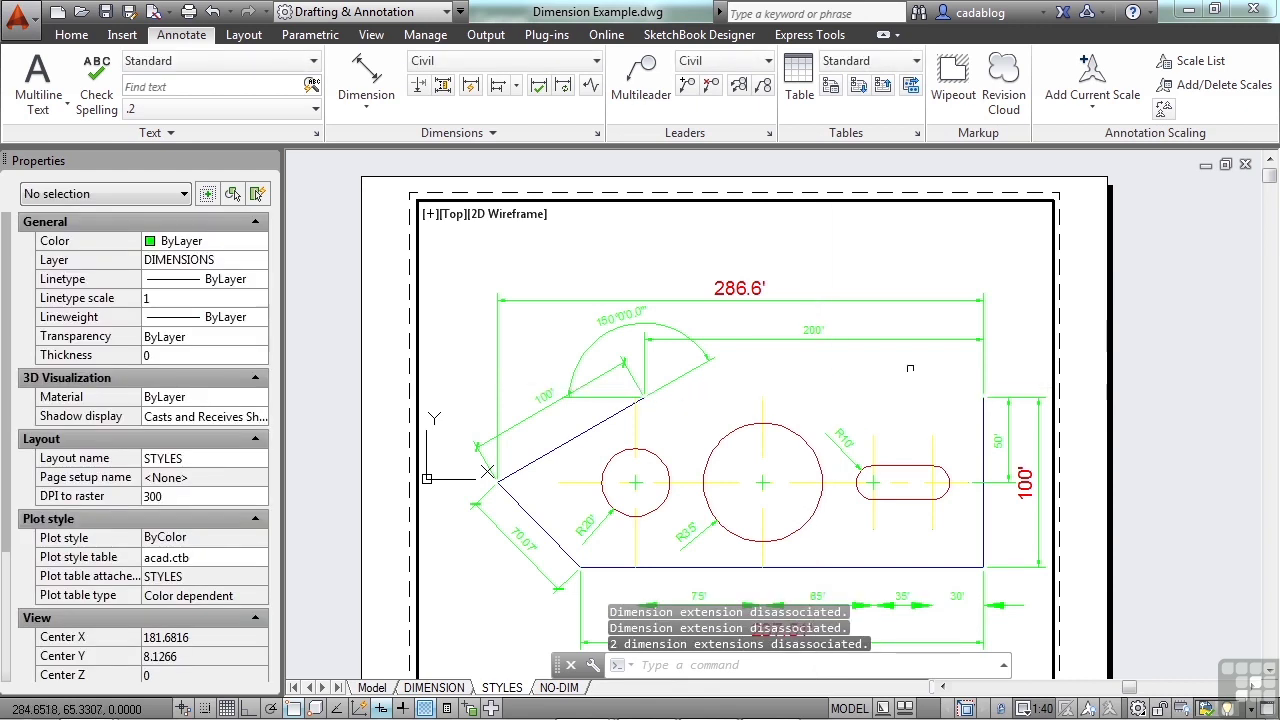
{"action": "double_click", "coordinate": [1140, 342]}
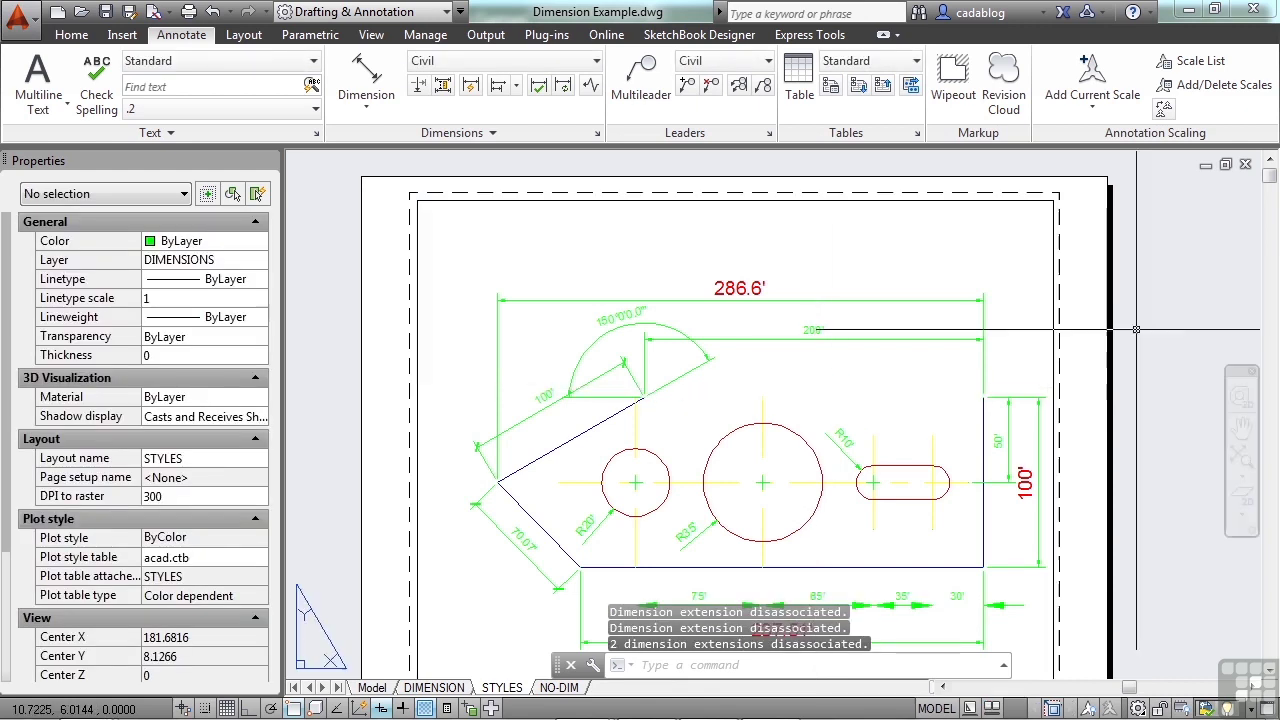
Step: Check the Associative property of the 200' dimension above the deleted edge
{"action": "left_click", "coordinate": [862, 337]}
{"action": "left_click", "coordinate": [857, 351]}
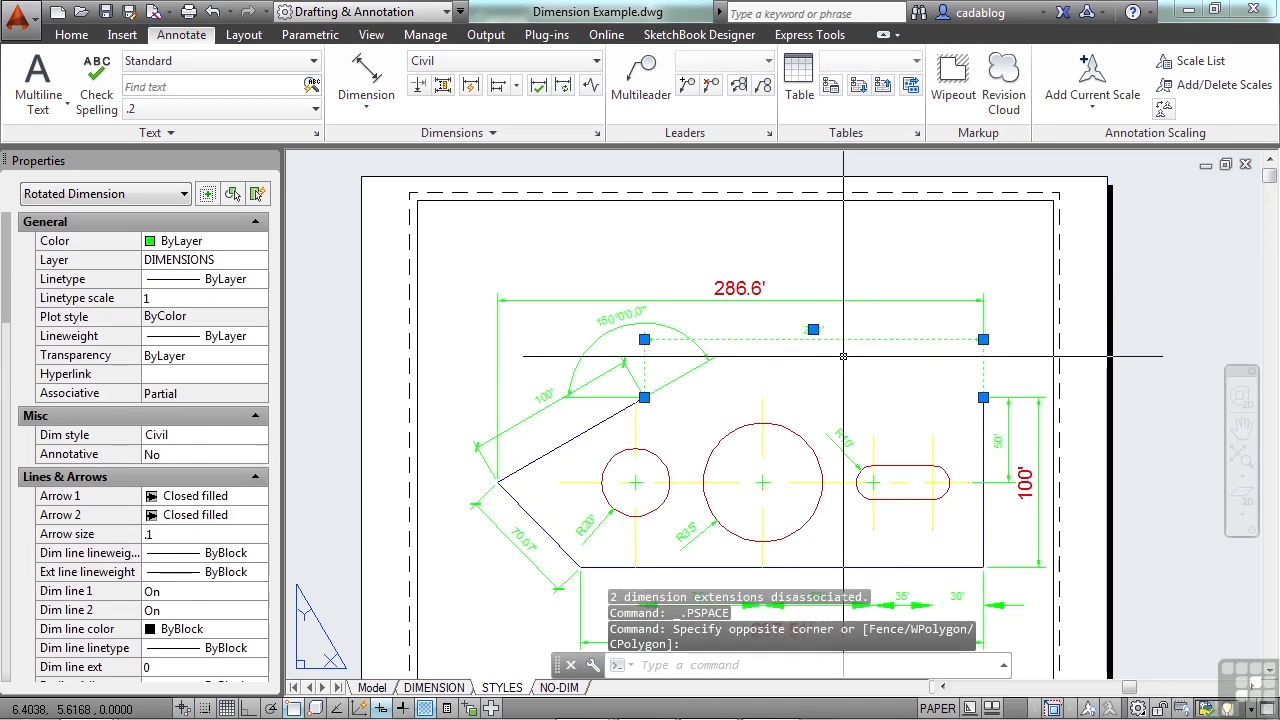
{"action": "key", "text": "Escape"}
Step: Inside the layout viewport, redraw the plate's upper edge as a line joining the sloped edge to the vertical edge, and return to paper space
{"action": "scroll", "coordinate": [825, 383], "scroll_direction": "up", "scroll_amount": 4}
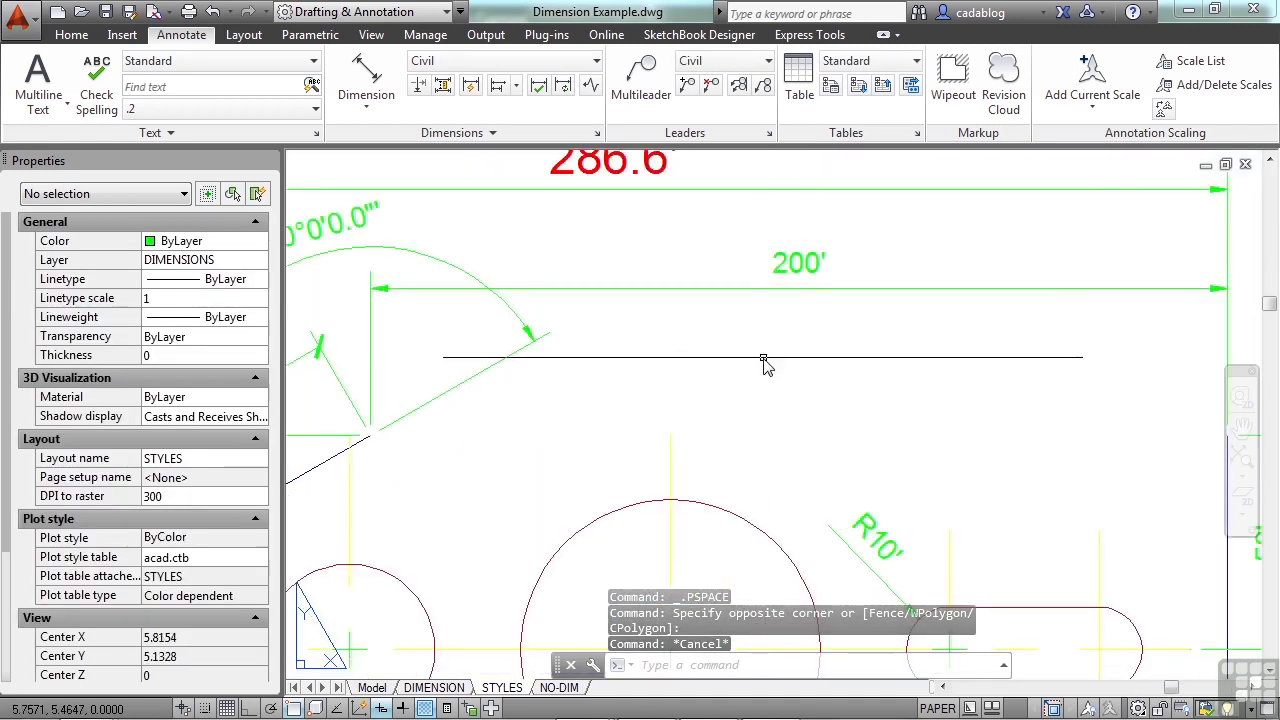
{"action": "type", "text": "l"}
{"action": "key", "text": "Return"}
{"action": "double_click", "coordinate": [737, 357]}
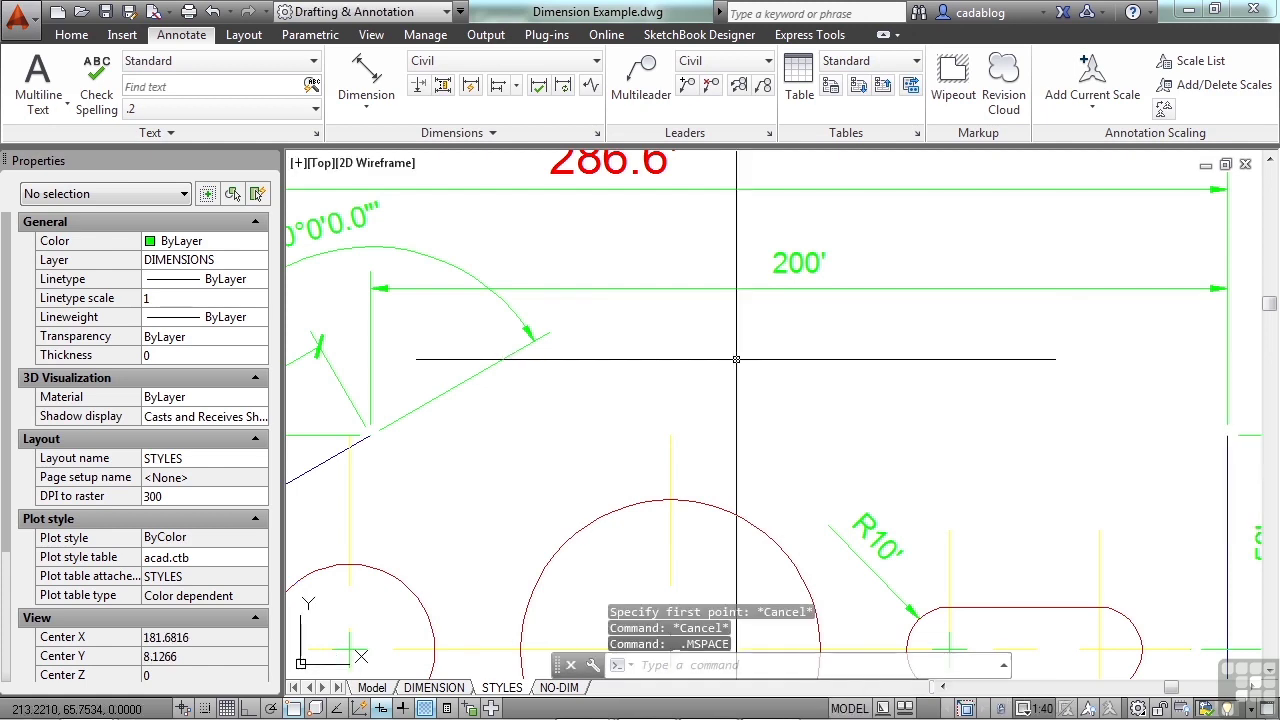
{"action": "key", "text": "Escape"}
{"action": "type", "text": "l"}
{"action": "key", "text": "Return"}
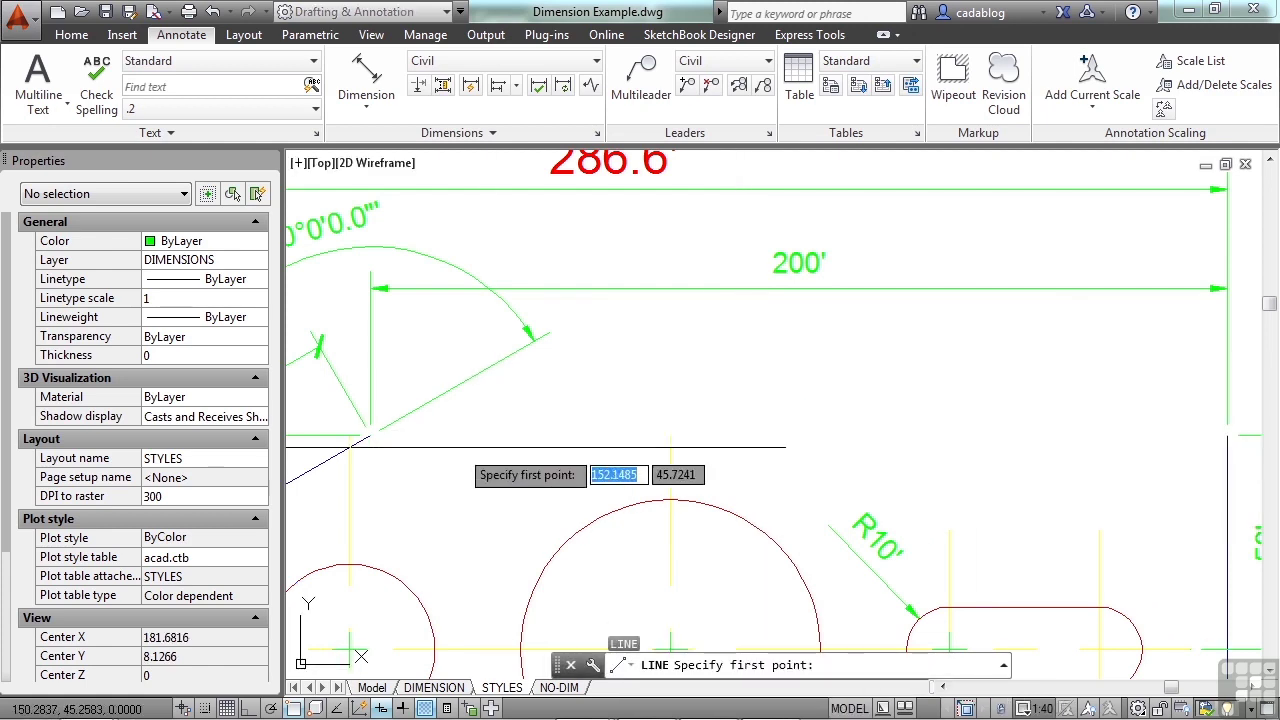
{"action": "left_click", "coordinate": [370, 436]}
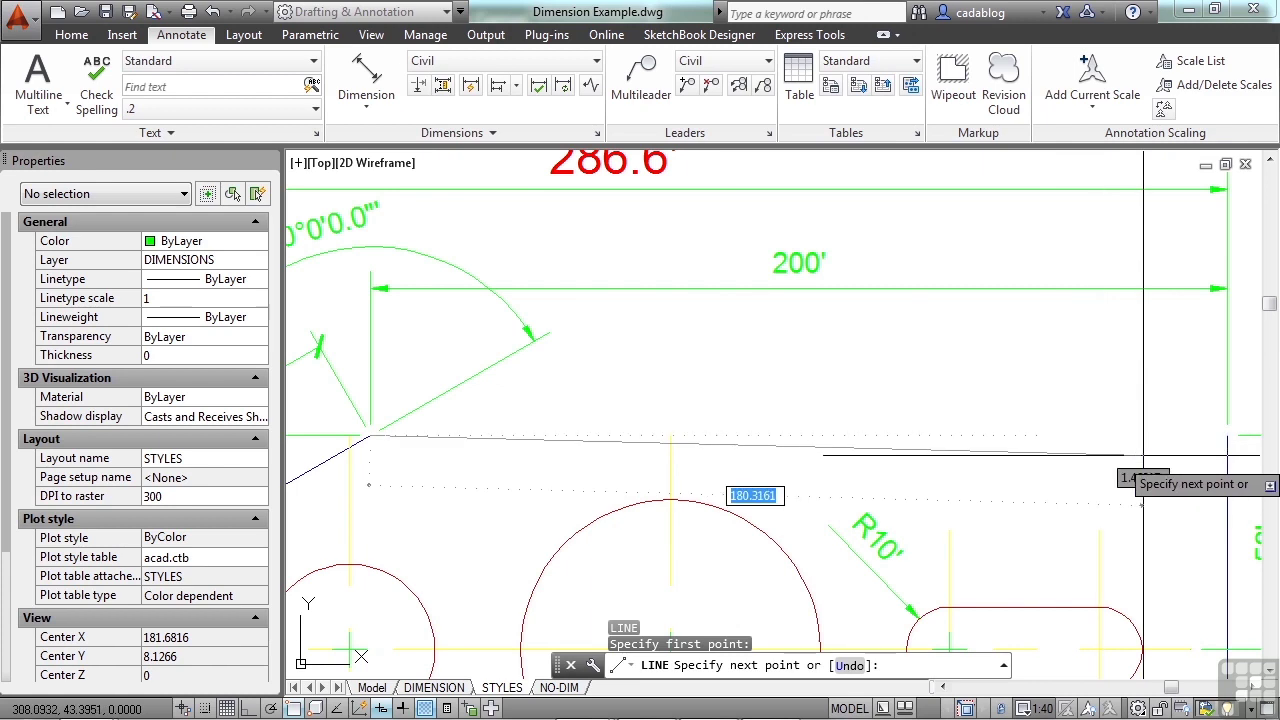
{"action": "left_click", "coordinate": [1226, 436]}
{"action": "key", "text": "Escape"}
{"action": "scroll", "coordinate": [1200, 410], "scroll_direction": "down", "scroll_amount": 5}
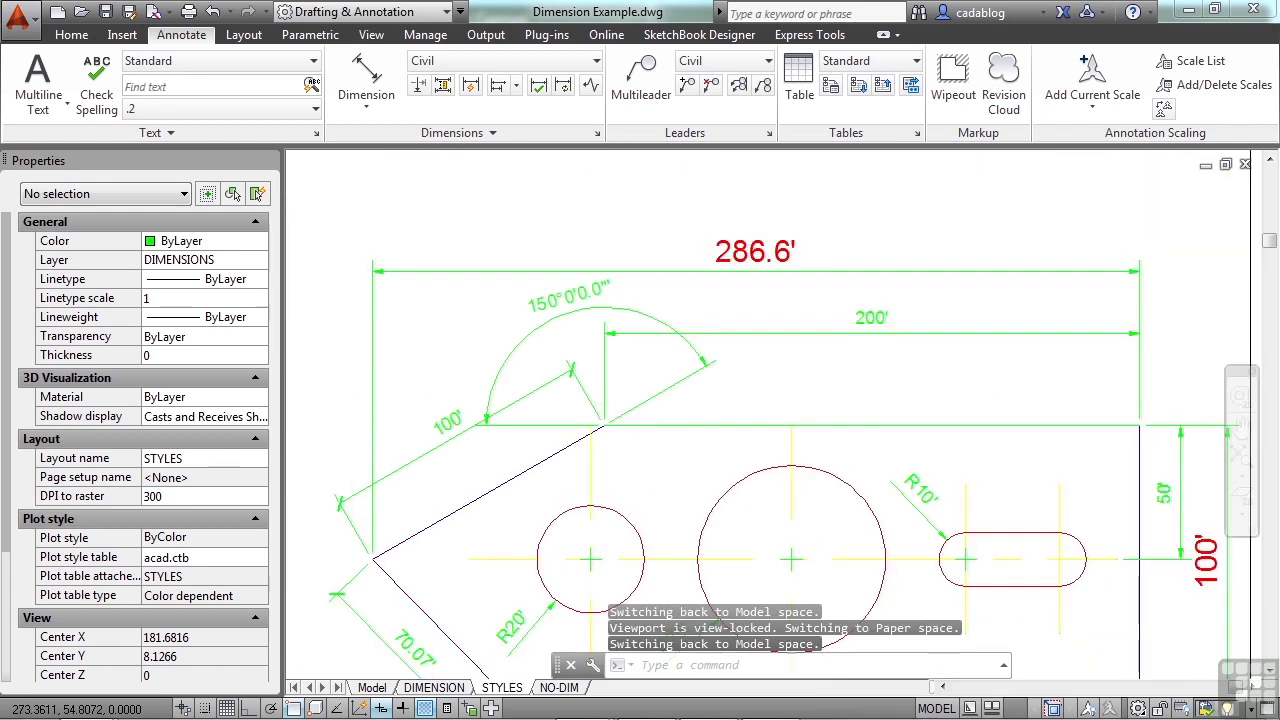
{"action": "double_click", "coordinate": [1185, 387]}
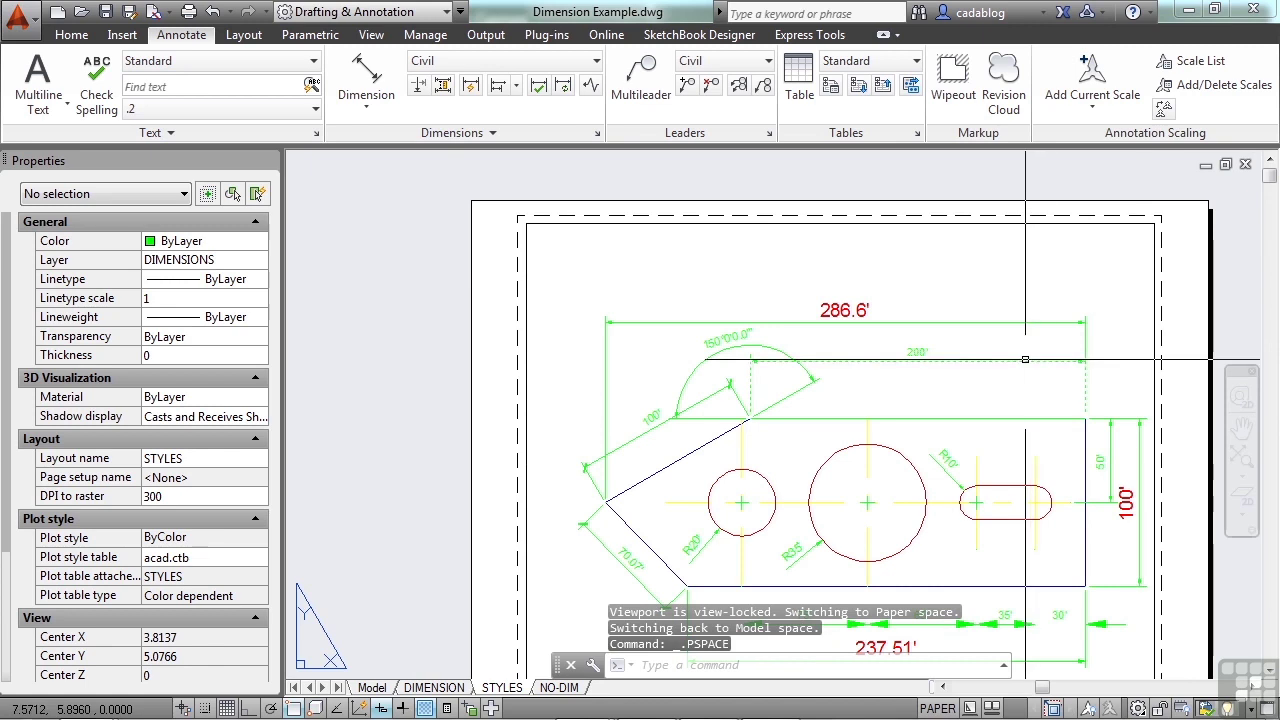
Step: Reassociate the 200' dimension with the two endpoints of the redrawn upper edge, using the vertical-edge corner as the first extension line origin
{"action": "mouse_move", "coordinate": [1024, 360]}
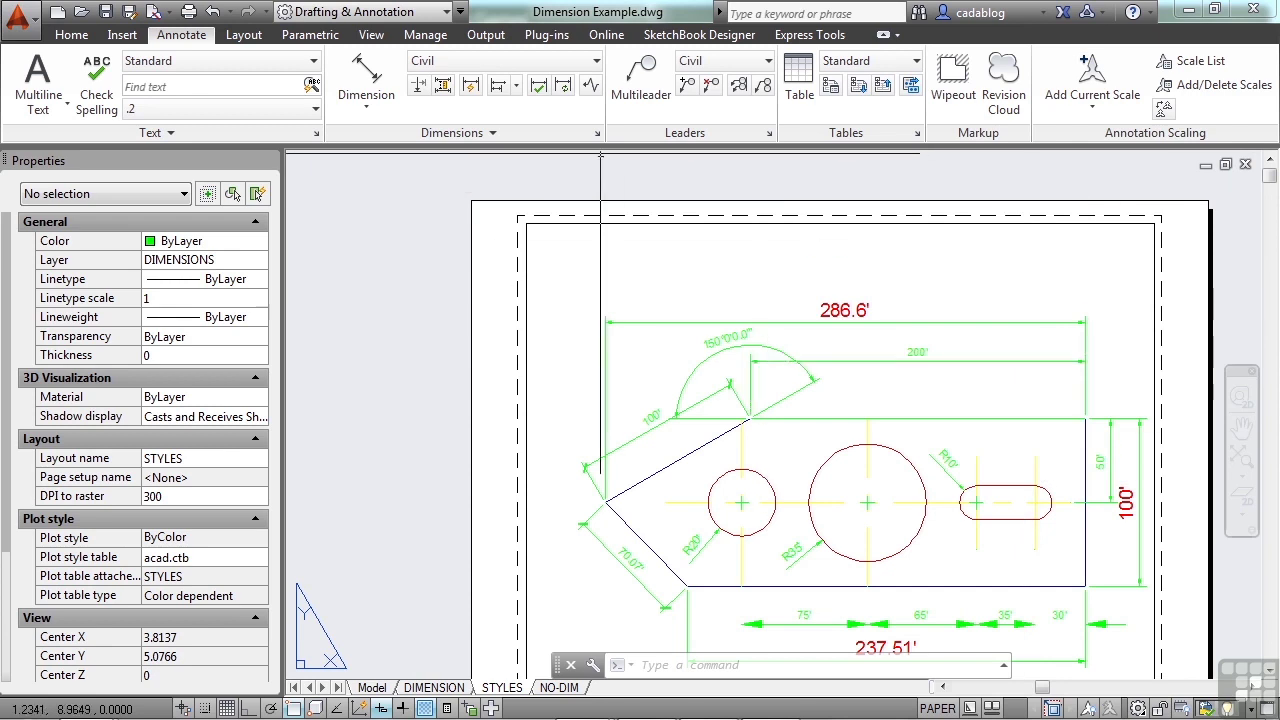
{"action": "left_click", "coordinate": [516, 140]}
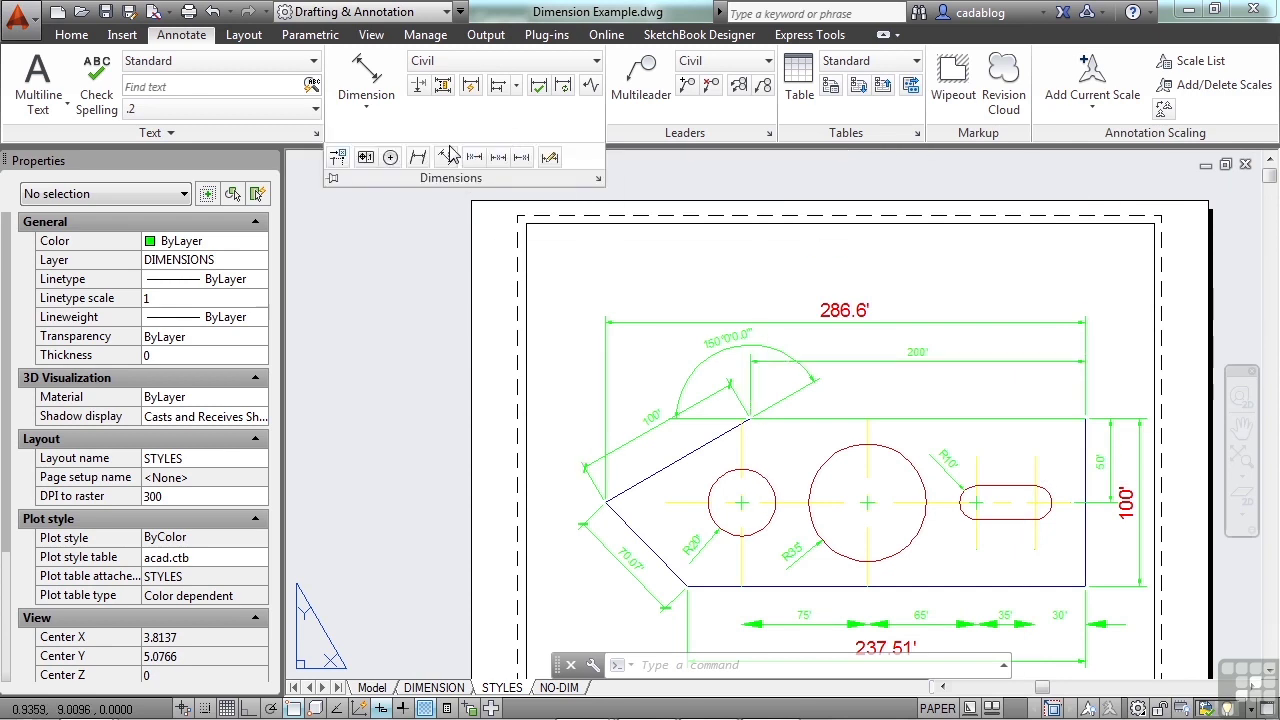
{"action": "left_click", "coordinate": [337, 160]}
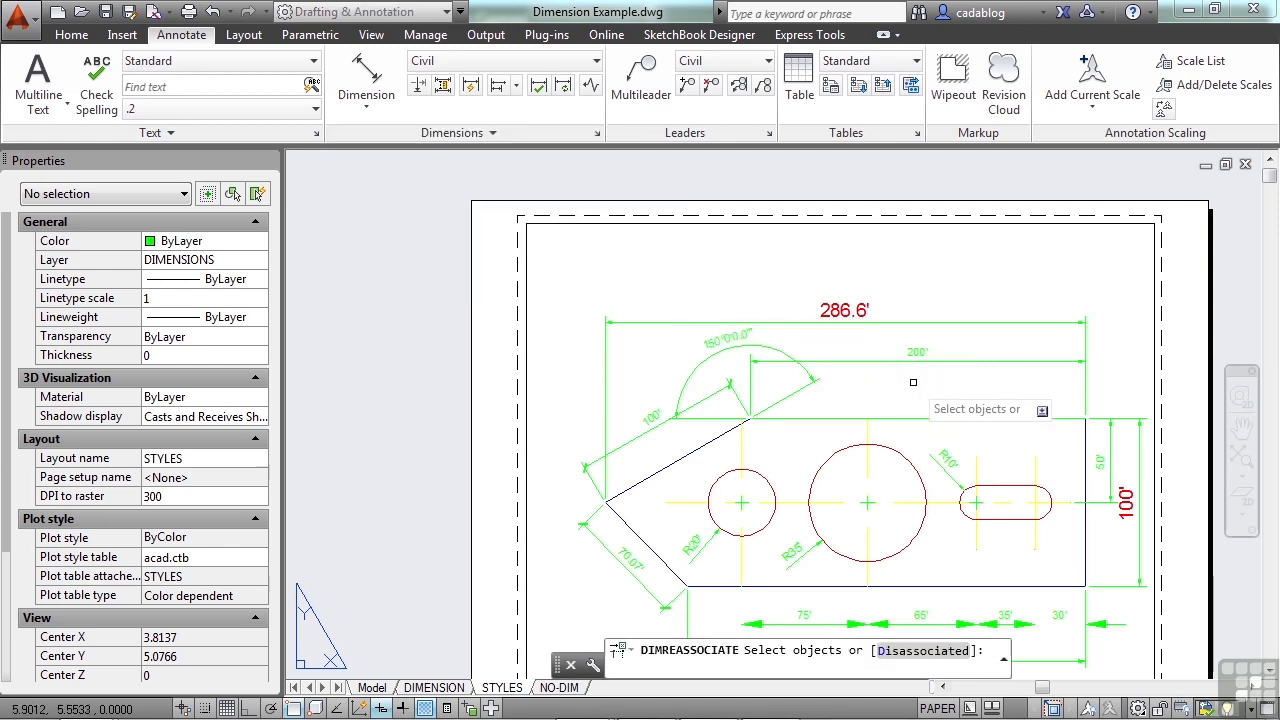
{"action": "scroll", "coordinate": [927, 368], "scroll_direction": "up", "scroll_amount": 2}
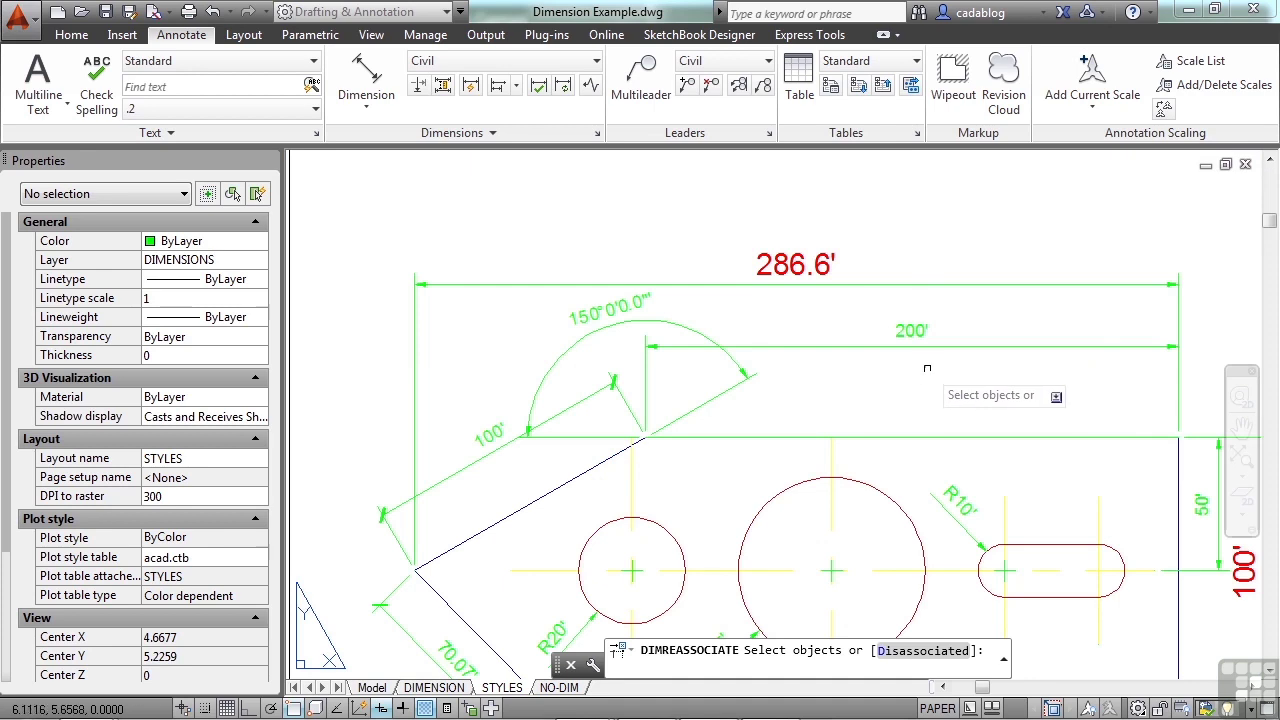
{"action": "key", "text": "Return"}
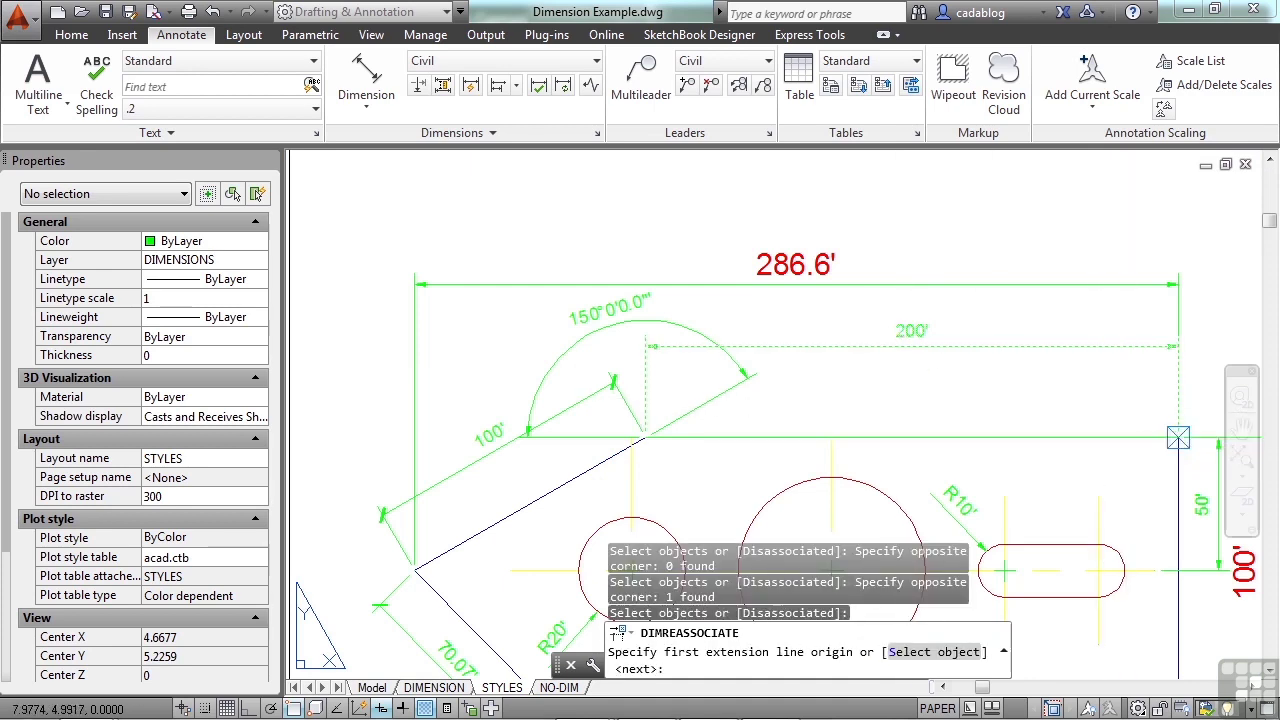
{"action": "left_click", "coordinate": [1178, 437]}
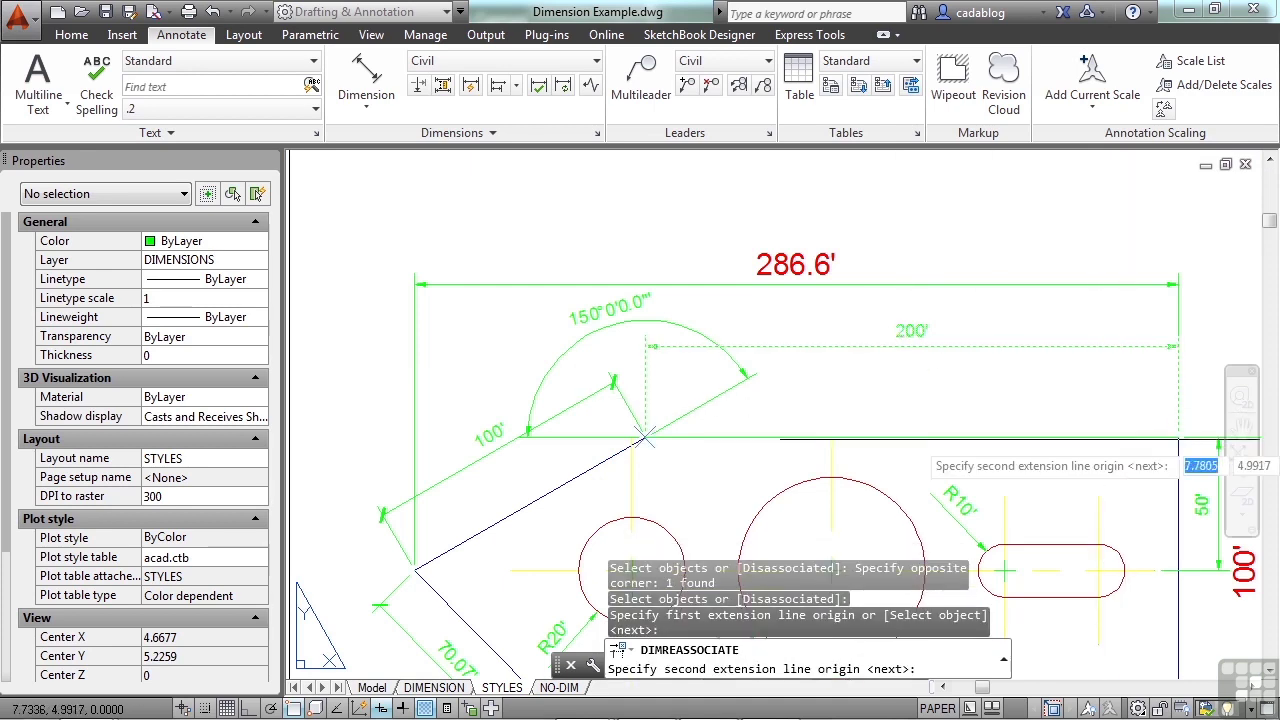
{"action": "left_click", "coordinate": [662, 436]}
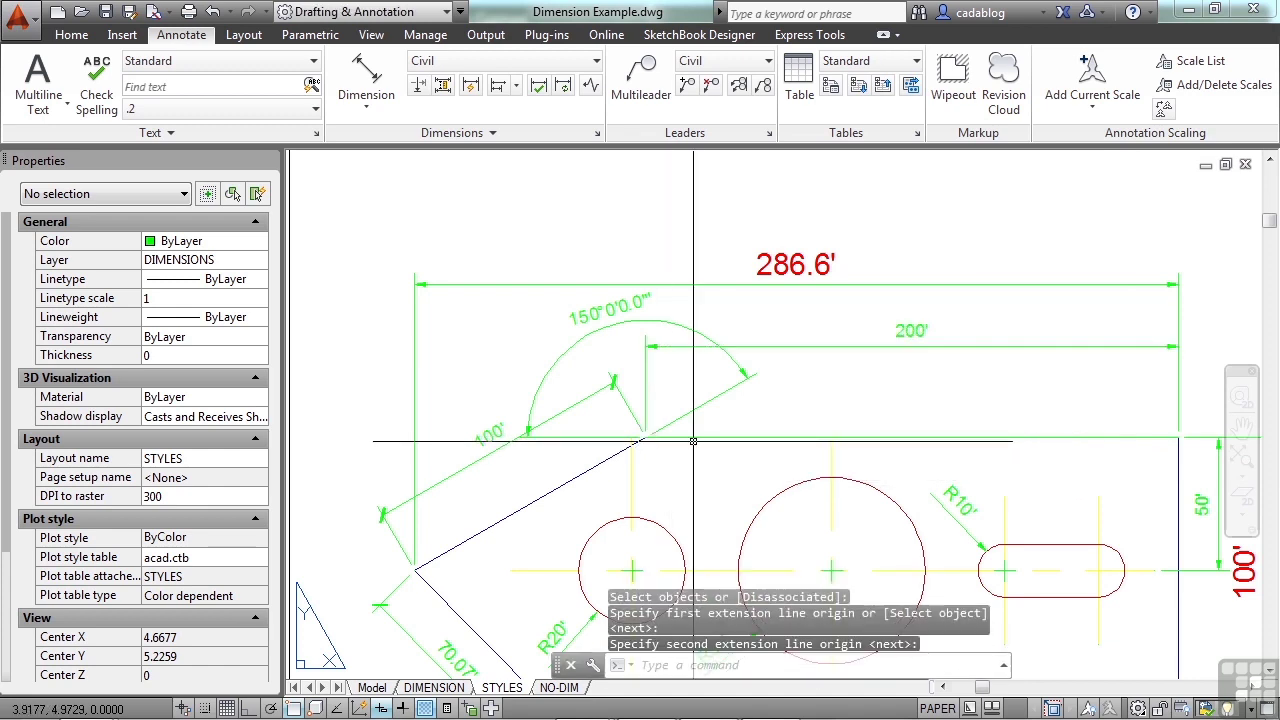